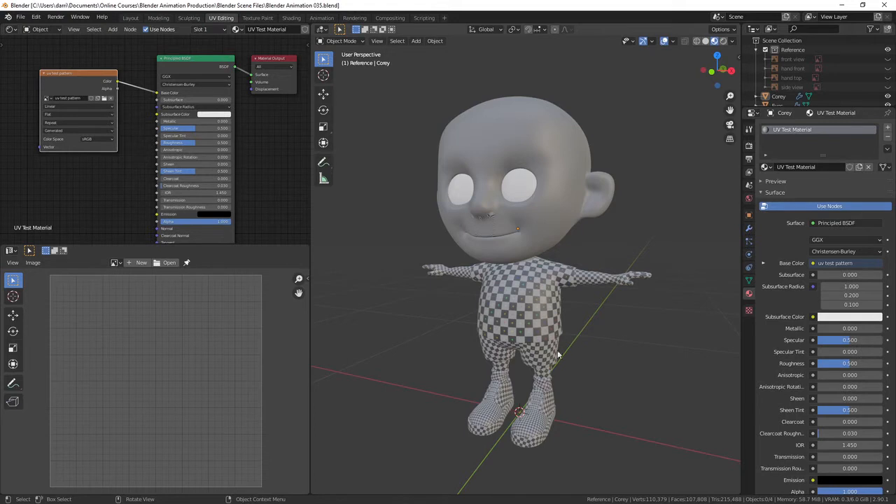
Step: In Edit Mode on the Corey mesh, select the linked head geometry bounded by seams and hide all unselected geometry
left_click(558, 213)
scroll(558, 211, "up", 2)
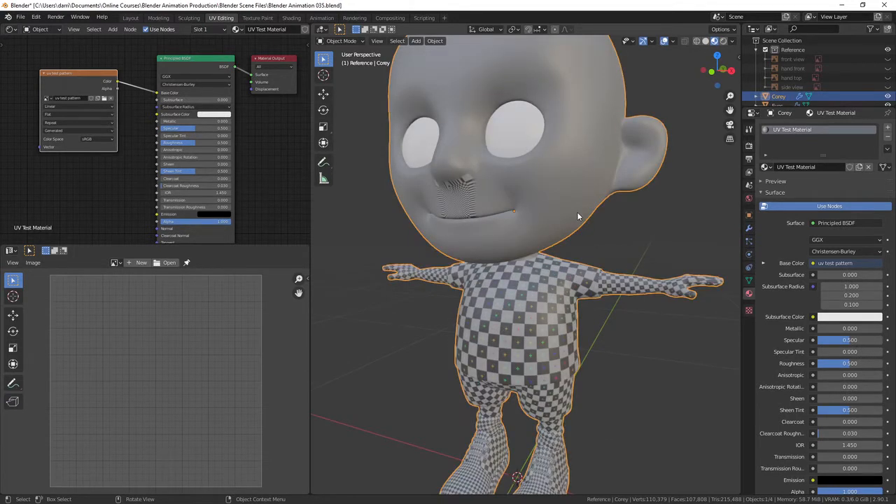
key("Tab")
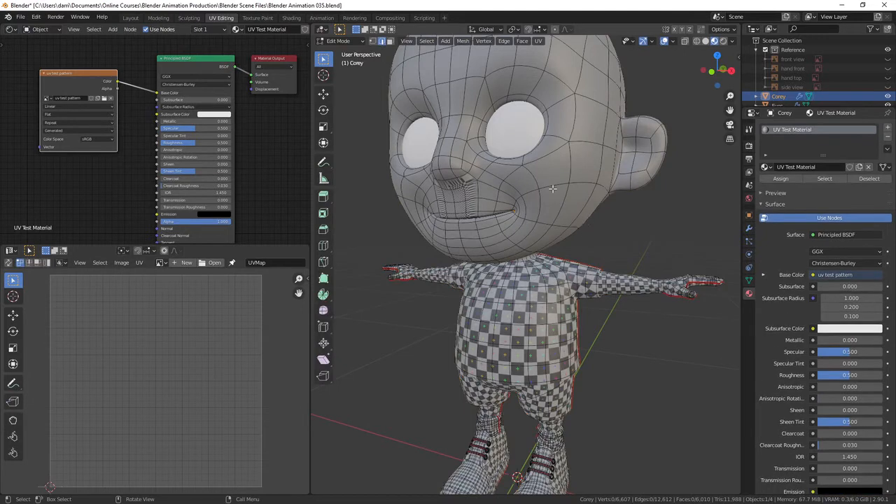
middle_click_drag(552, 188, 562, 200)
key("l")
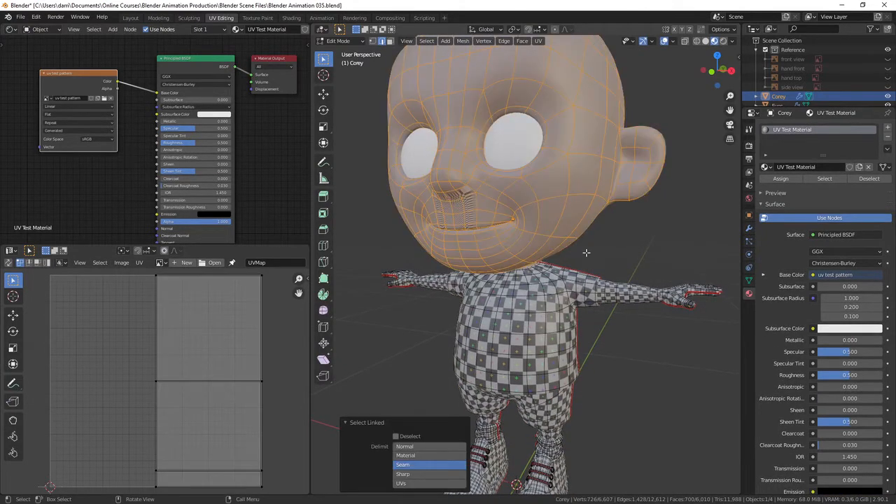
middle_click_drag(611, 261, 615, 260)
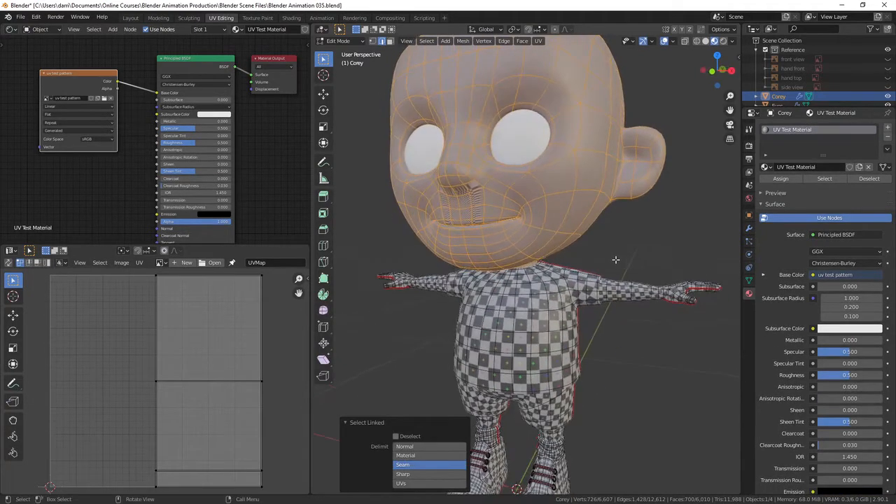
key("shift+h")
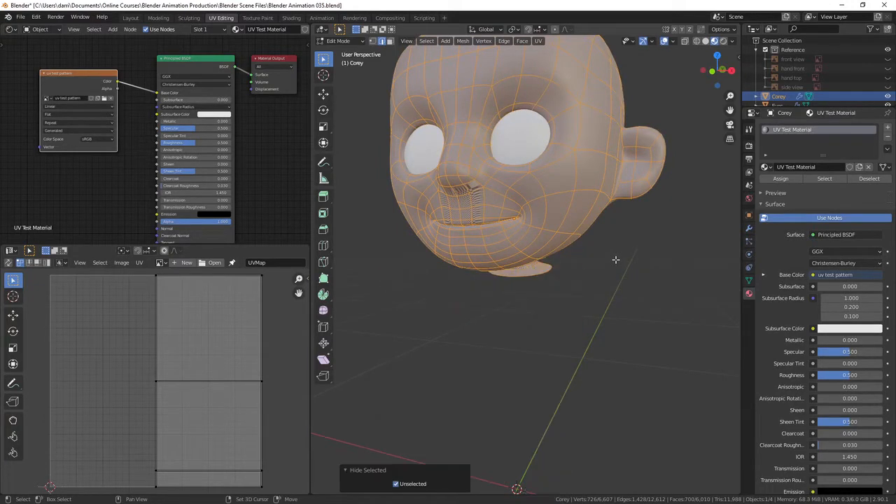
Step: Collapse the Reference collection and hide the Eyes, Teeth lower and Teeth upper objects
left_click(755, 49)
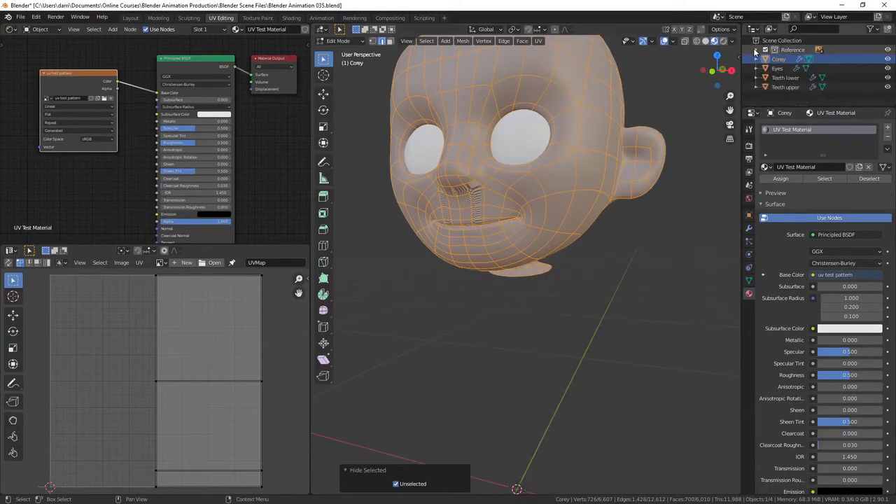
left_click(888, 68)
left_click(887, 78)
left_click(887, 87)
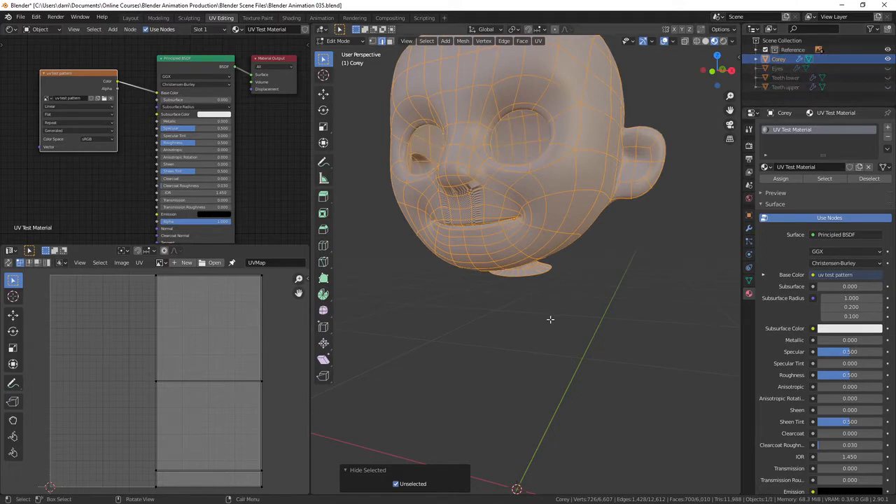
Step: Deselect the whole head mesh and inspect the interior through the eye socket
scroll(567, 315, "up", 8)
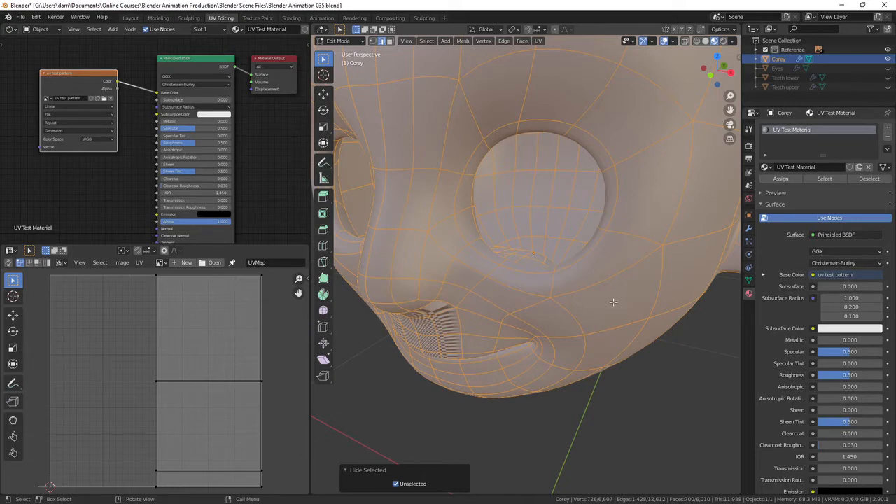
key("alt+a")
scroll(609, 305, "up", 2)
middle_click_drag(604, 308, 600, 320)
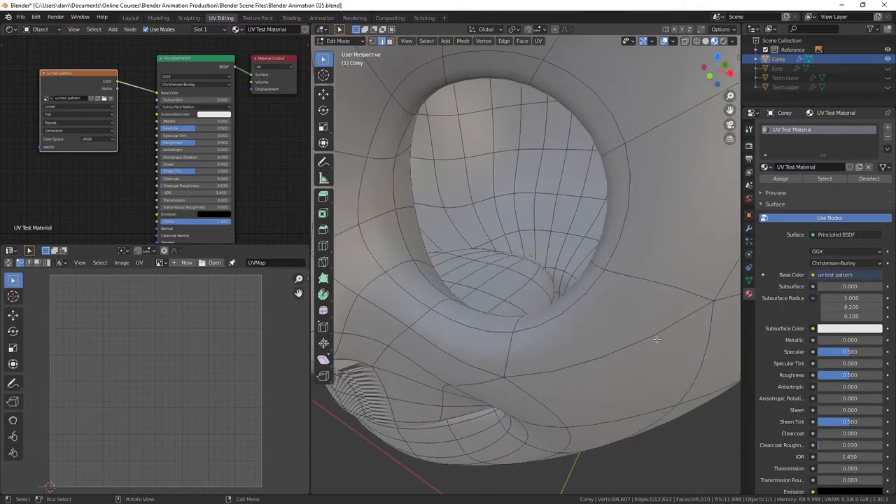
scroll(645, 344, "down", 2)
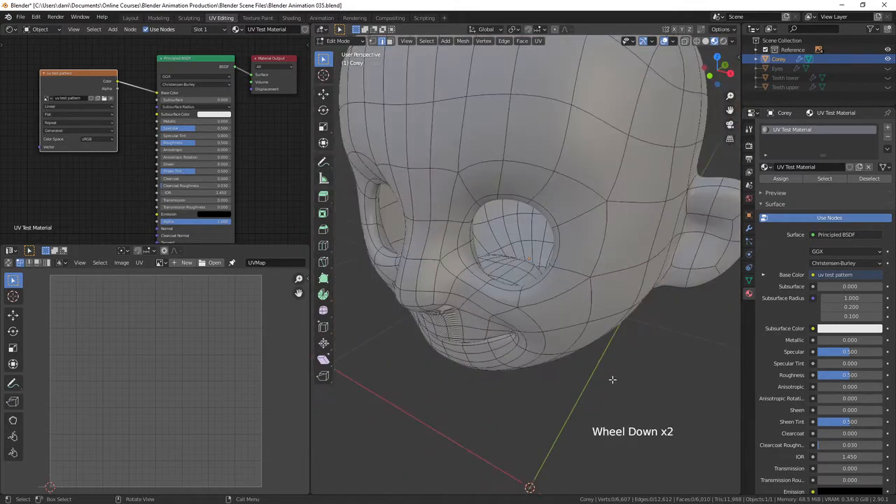
middle_click_drag(612, 379, 550, 283)
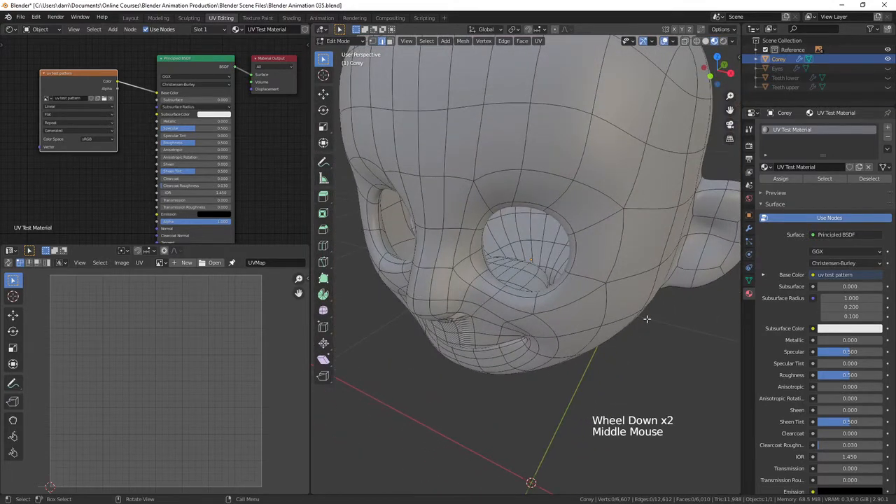
Step: Show the 3D view settings and set the viewport's Clip Start to 0.001 m
key("n")
left_click(735, 92)
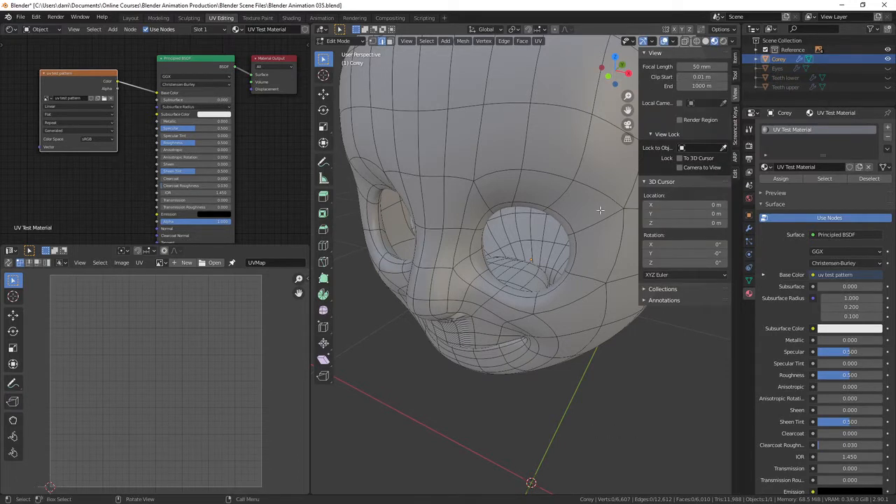
left_click(695, 76)
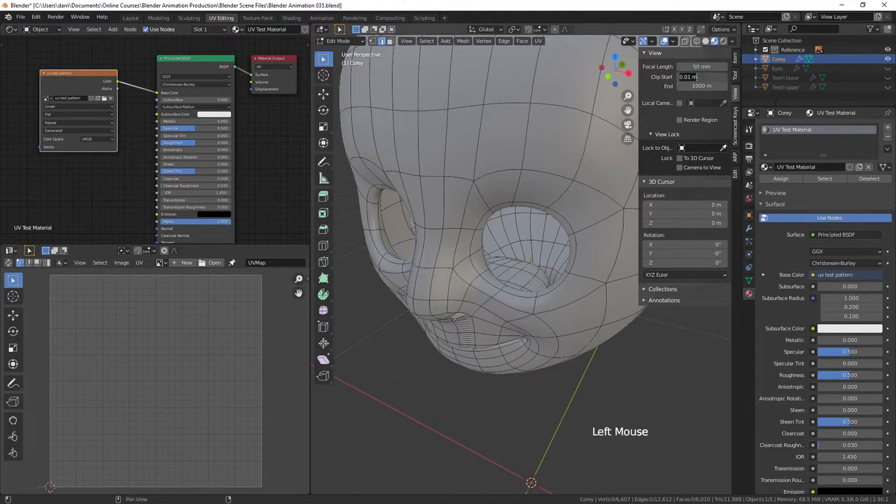
type("0")
key("Return")
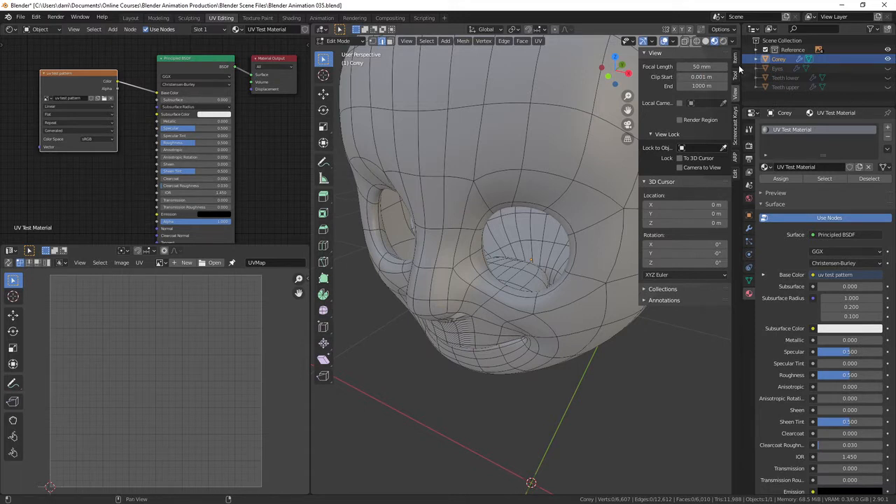
Step: Set the viewport's Clip Start to 0.1 m and examine how close geometry is clipped inside the head
left_click(700, 77)
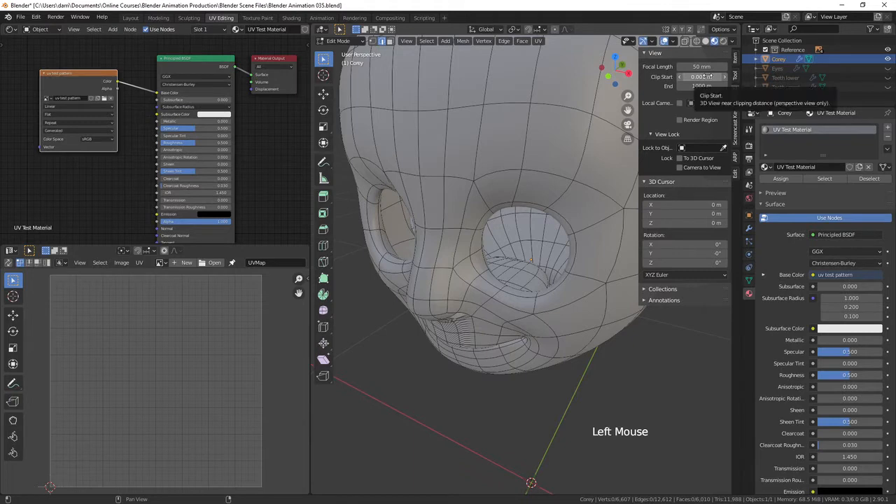
left_click(702, 77)
type("0.1")
key("Return")
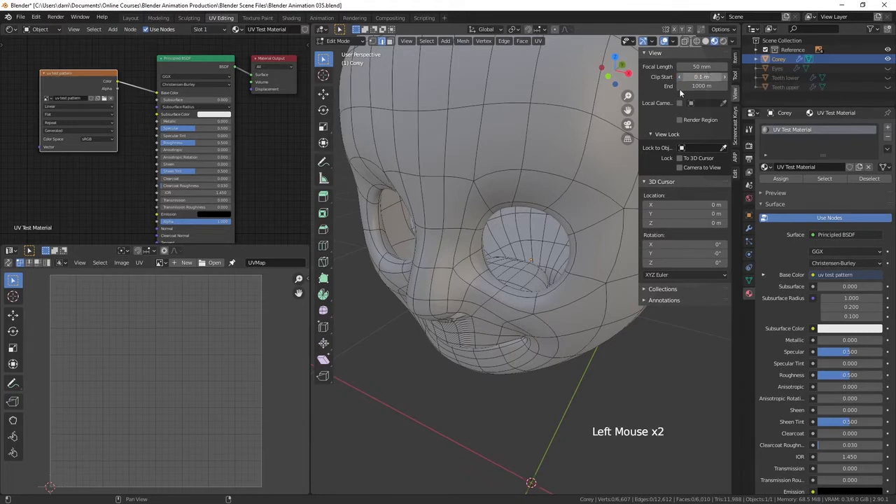
scroll(616, 138, "up", 2)
middle_click_drag(616, 138, 433, 262, "shift")
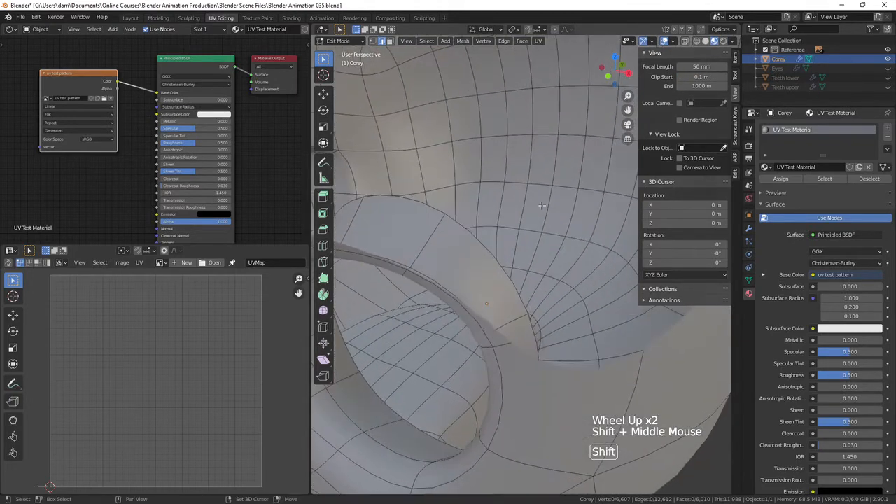
middle_click_drag(555, 332, 500, 311)
scroll(461, 346, "up", 1)
scroll(490, 329, "up", 5)
scroll(490, 328, "down", 2)
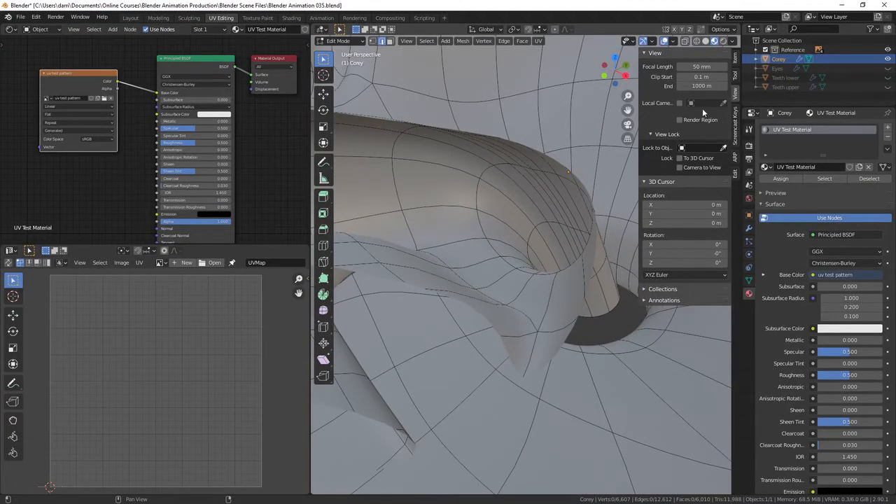
Step: Restore the viewport's Clip Start to 0.001 m and close the view settings
left_click(700, 77)
type("001")
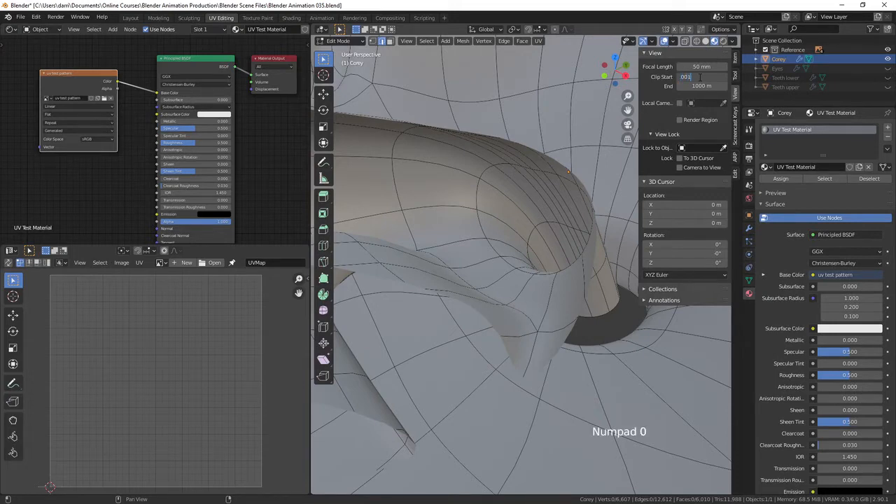
key("Return")
scroll(490, 272, "down", 2)
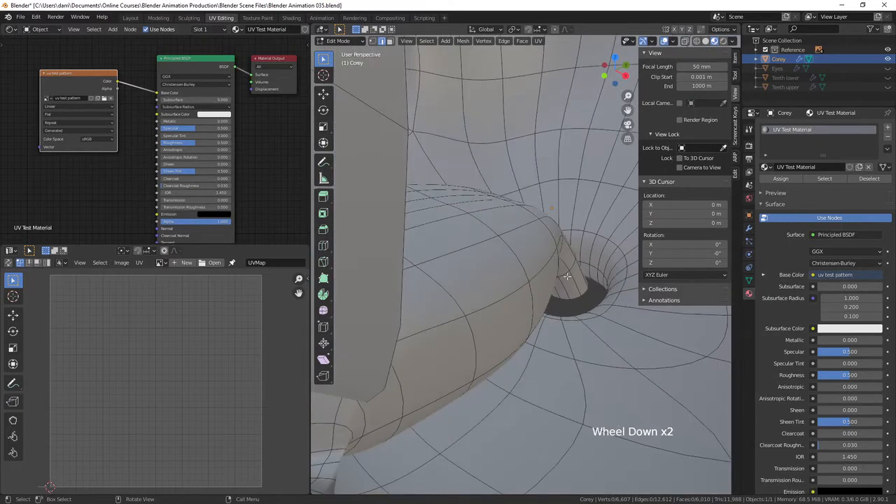
middle_click_drag(476, 266, 459, 292)
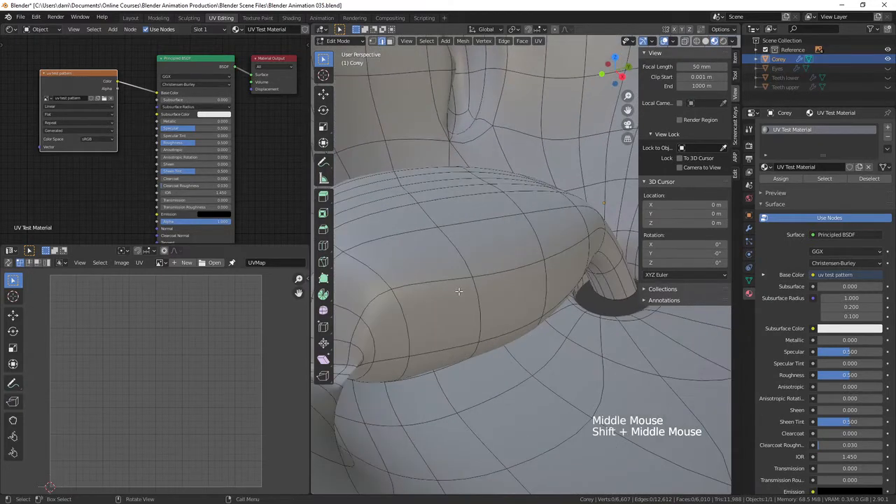
key("n")
middle_click_drag(520, 317, 447, 306, "shift")
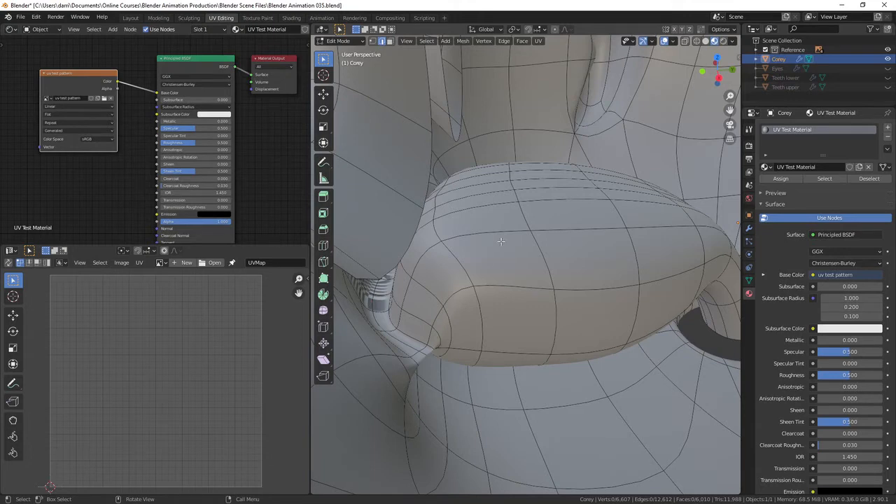
Step: Examine the mouth area in front orthographic view up close, and return to a perspective view inside the head
key("KP_1")
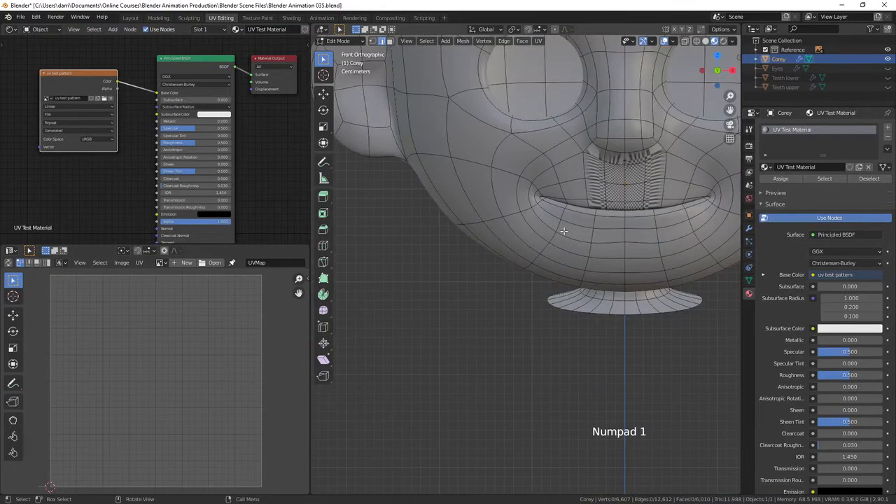
scroll(563, 231, "up", 5)
scroll(563, 231, "up", 1, "shift")
middle_click_drag(564, 231, 496, 230, "shift")
scroll(497, 231, "up", 20)
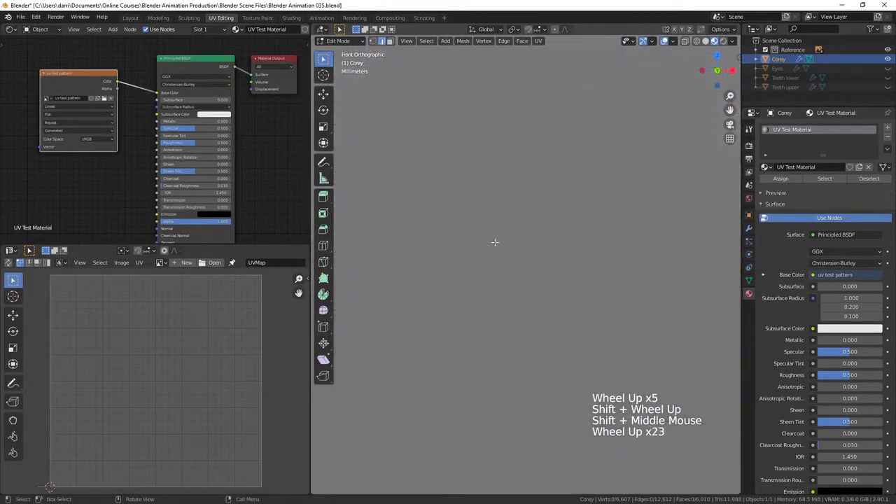
scroll(493, 233, "up", 8)
scroll(490, 229, "down", 20)
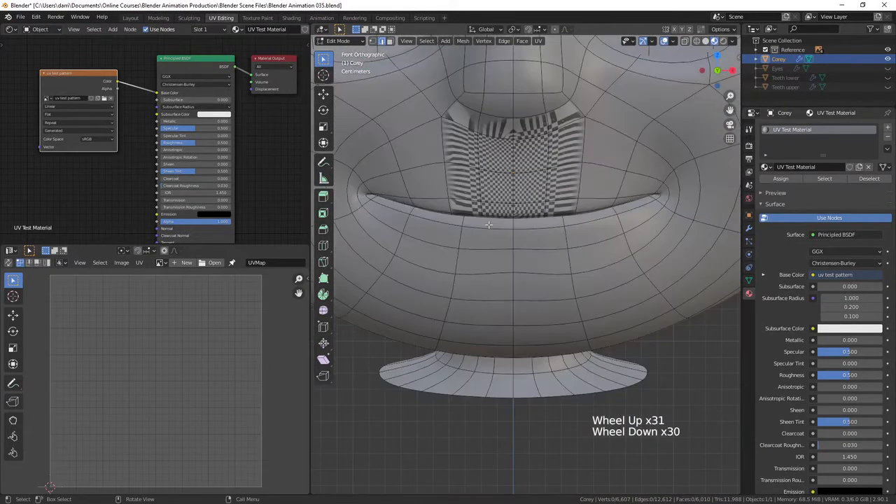
middle_click_drag(488, 224, 546, 259)
middle_click_drag(546, 259, 406, 116)
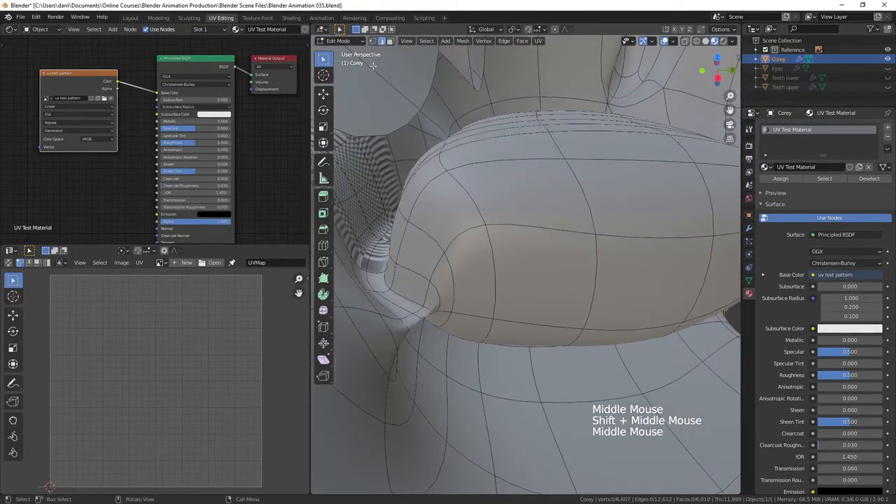
Step: In edge select mode, select the edge loop where the inner mouth bag meets the lips and mark it as a seam
middle_click_drag(455, 203, 522, 298, "shift")
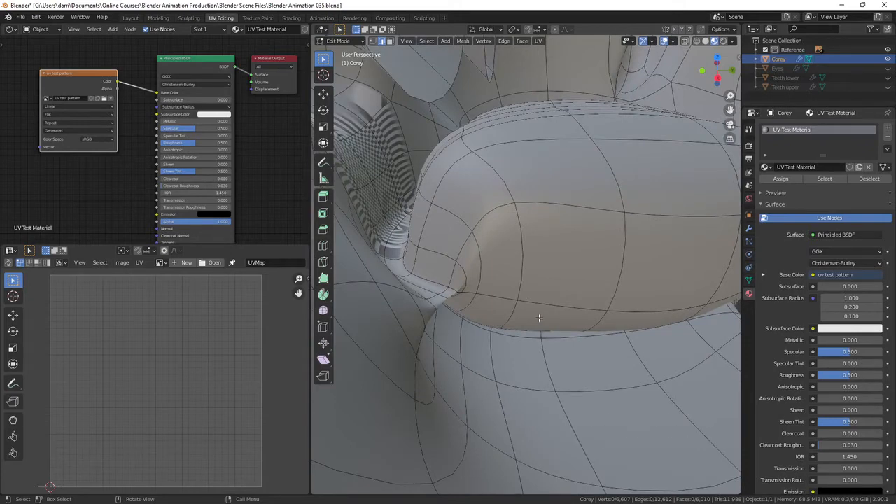
middle_click_drag(539, 318, 549, 293, "shift")
scroll(553, 298, "up", 1)
key("2")
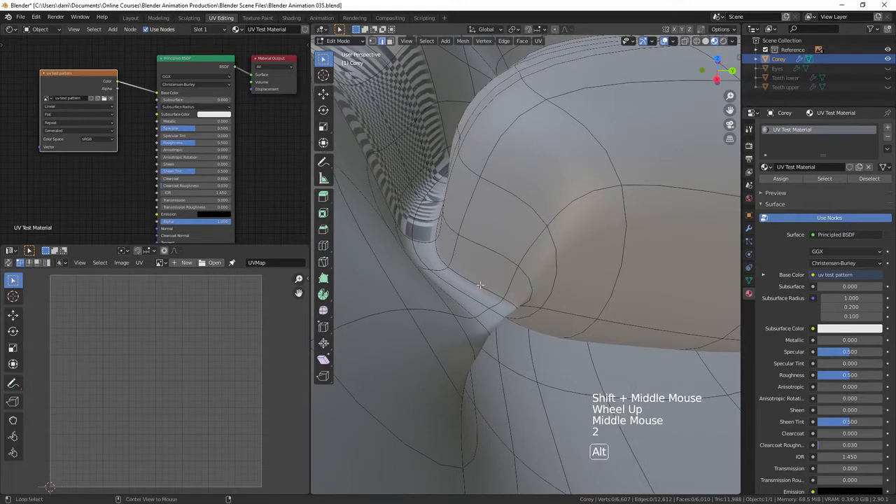
left_click(480, 284, "alt")
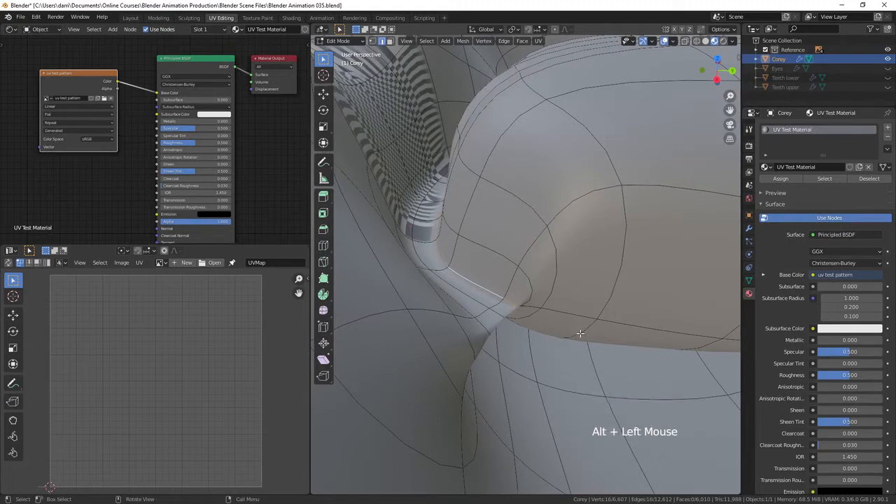
key("ctrl+e")
left_click(564, 333)
Step: Mark a seam along the edge path running back from the mouth corner on one side of the mouth bag, and clear the selection
middle_click_drag(625, 348, 604, 324, "shift")
left_click(436, 190)
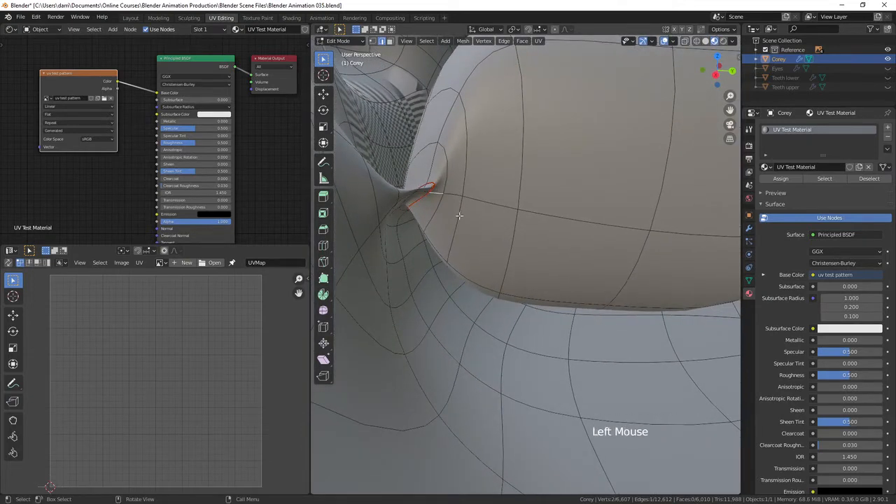
left_click(588, 222, "ctrl")
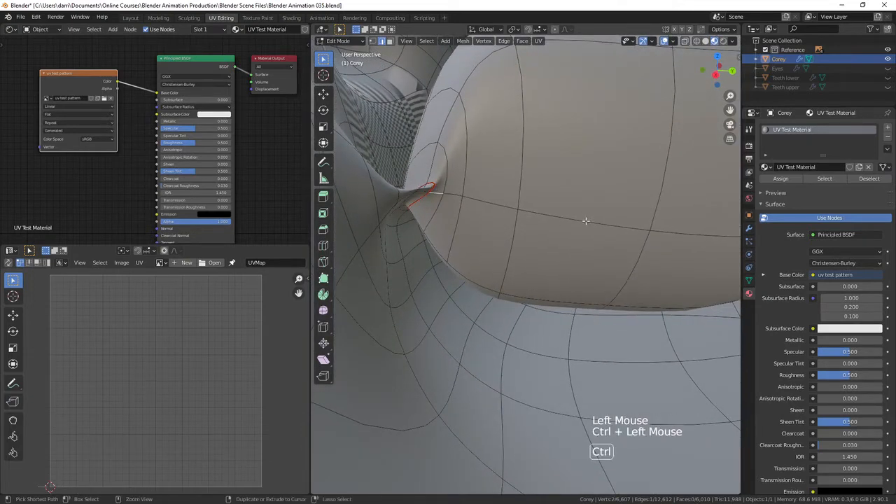
middle_click_drag(681, 242, 610, 224, "shift")
left_click(648, 209, "ctrl")
left_click(555, 291, "ctrl")
key("ctrl+e")
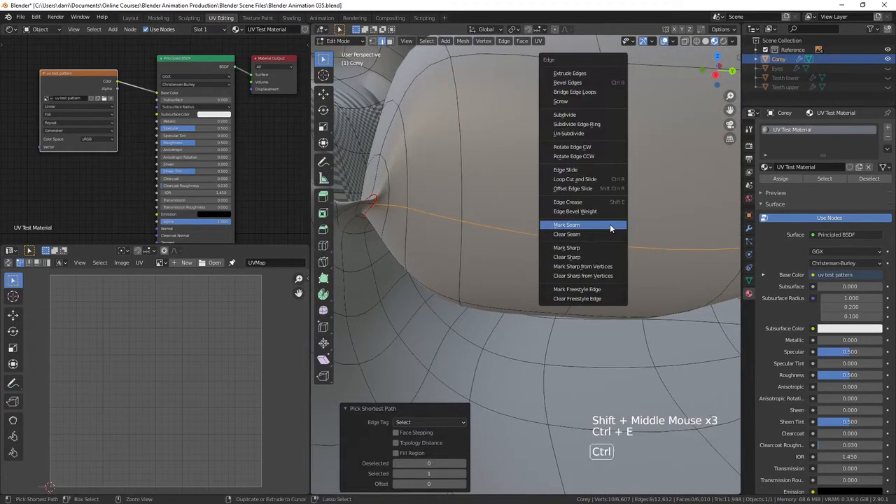
left_click(610, 224)
key("alt+a")
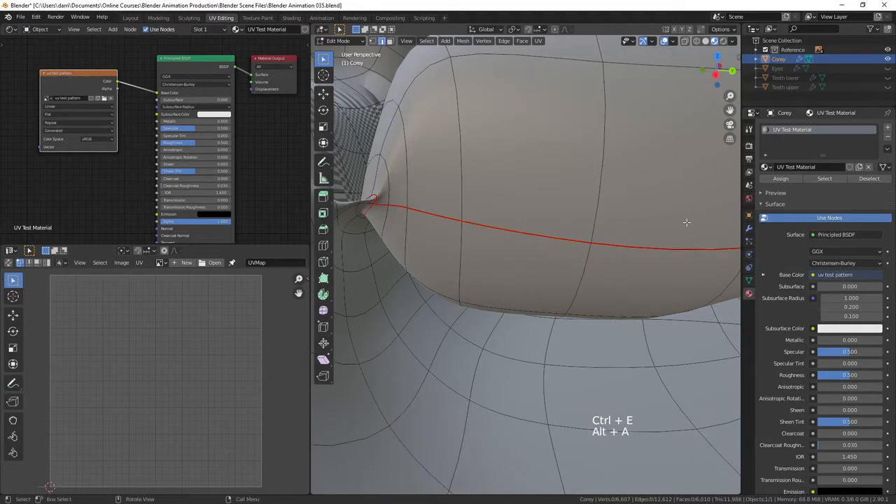
Step: Mark a seam along the edge path running back from the other mouth corner on the mouth bag, and clear the selection
middle_click_drag(722, 224, 618, 216)
scroll(612, 216, "up", 2)
left_click(573, 159)
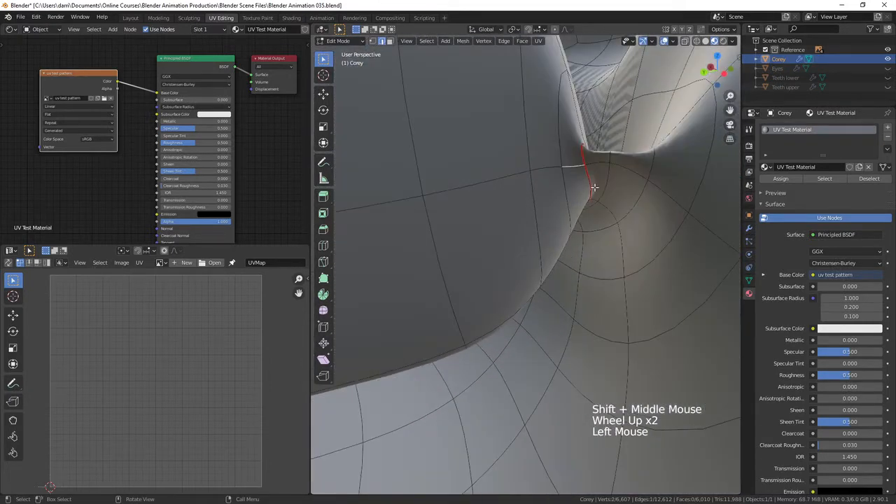
scroll(572, 160, "down", 3)
middle_click_drag(573, 160, 593, 250, "shift")
left_click(571, 243, "ctrl")
left_click(574, 248, "ctrl")
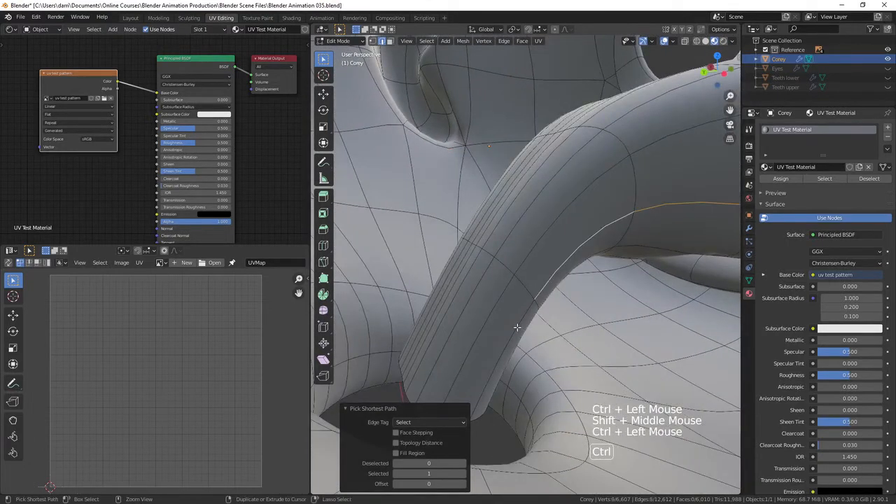
left_click(608, 278, "ctrl")
key("ctrl+e")
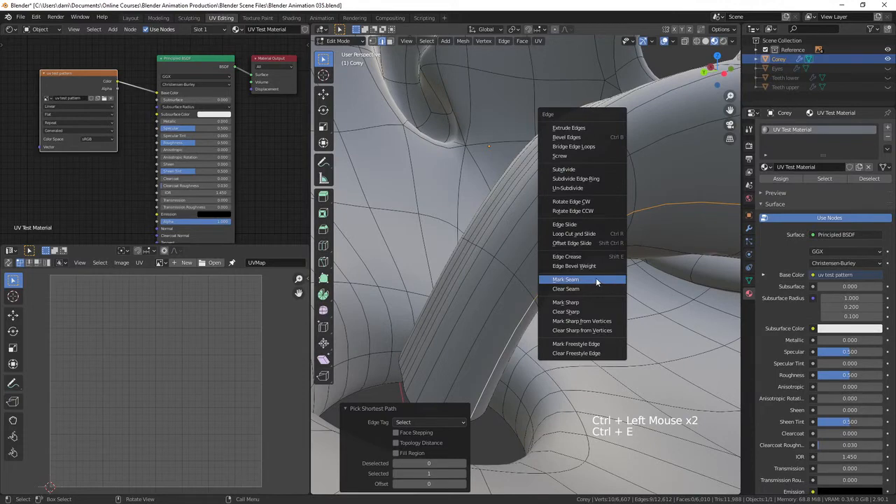
left_click(595, 279)
key("alt+a")
Step: Select the full edge loop around the rim of the hollow in the mouth bag's underside and mark it as a seam
middle_click_drag(690, 248, 615, 238, "shift")
scroll(599, 243, "up", 2)
scroll(599, 242, "up", 1)
scroll(606, 230, "up", 1, "shift")
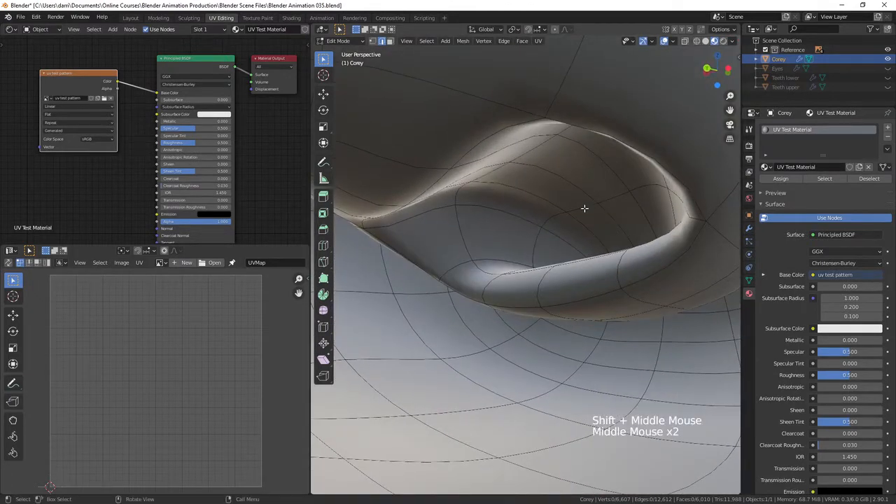
left_click(464, 235, "alt")
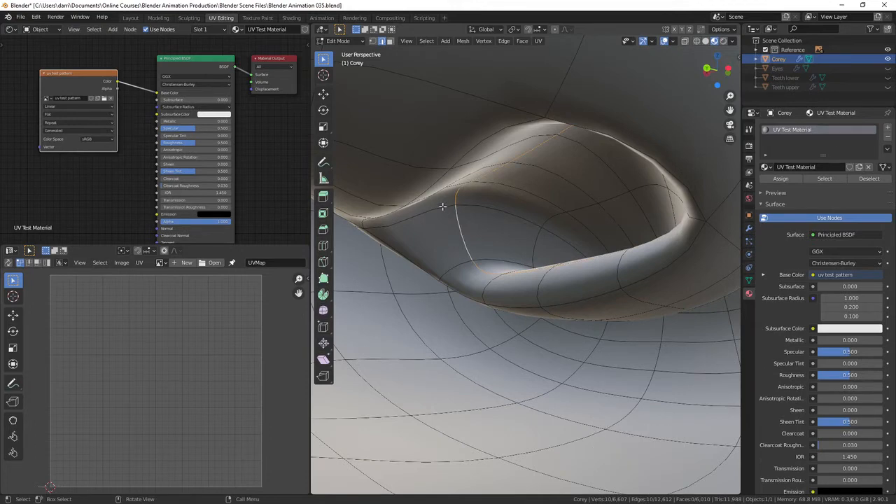
left_click(439, 176, "alt")
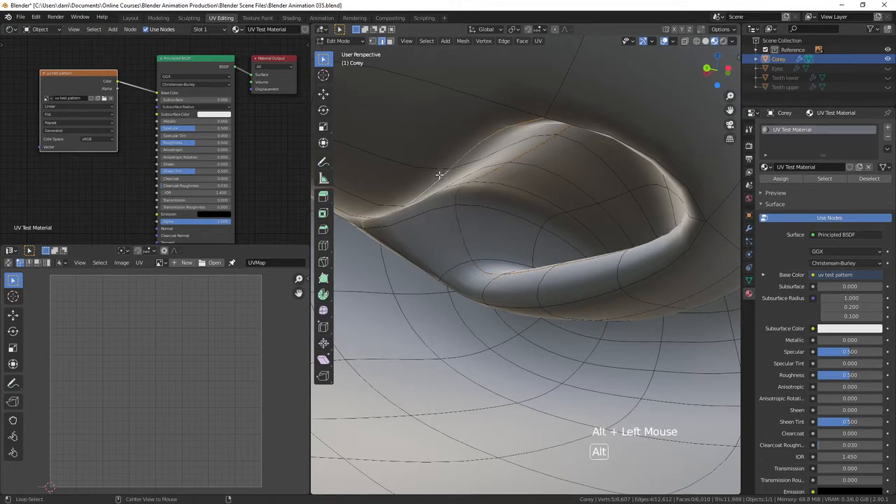
left_click(641, 152, "alt+shift")
left_click(675, 257, "alt+shift")
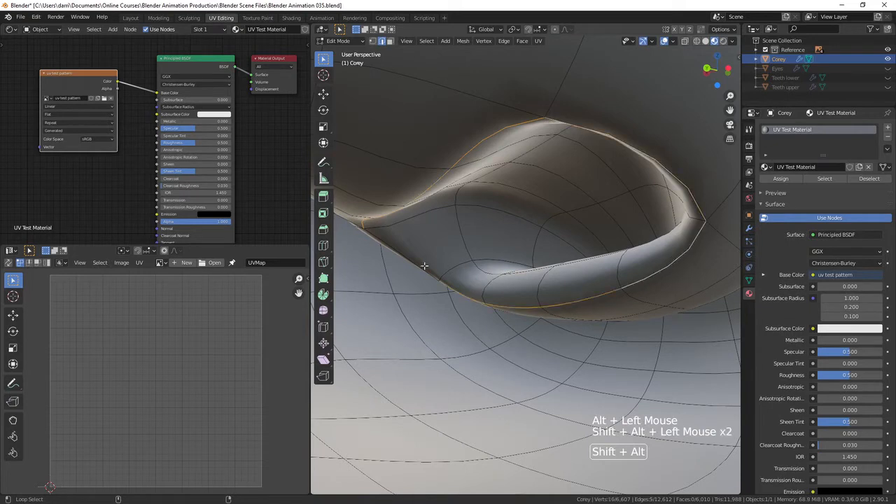
left_click(398, 247, "alt+shift")
middle_click_drag(406, 245, 536, 257)
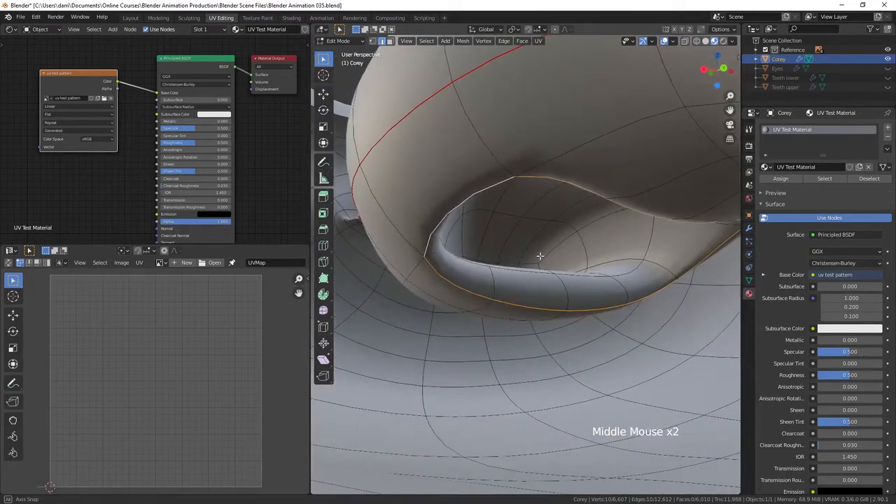
key("ctrl+e")
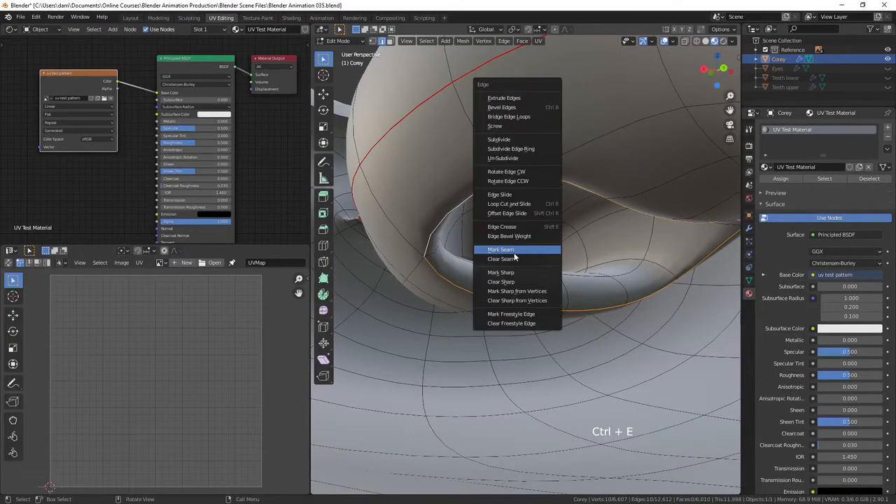
left_click(517, 249)
Step: Mark a short seam from the hollow's rim seam along the edges down into the hollow, and clear the selection
mouse_move(591, 298)
middle_mouse_down()
mouse_move(576, 308)
mouse_move(613, 275)
mouse_move(592, 287)
middle_mouse_up()
scroll(597, 281, "up", 2)
scroll(601, 279, "up", 1)
scroll(590, 284, "up", 2)
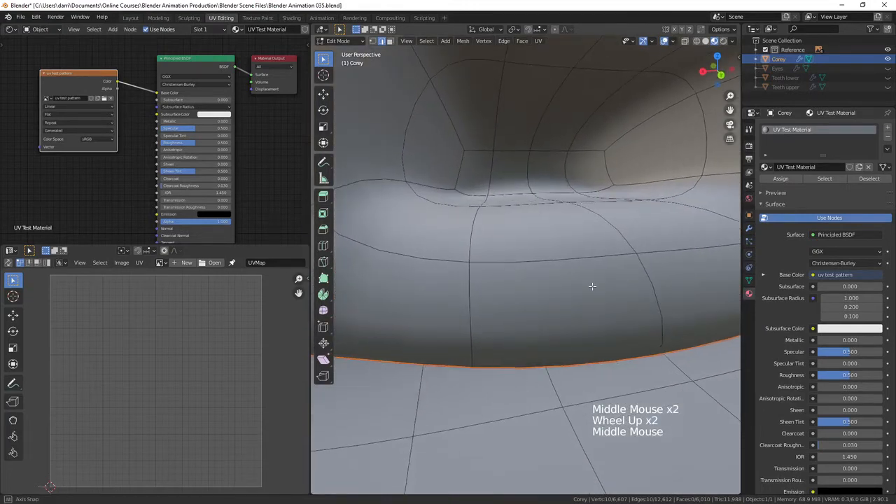
left_click(541, 197)
left_click(603, 218, "shift")
left_click(654, 290, "shift")
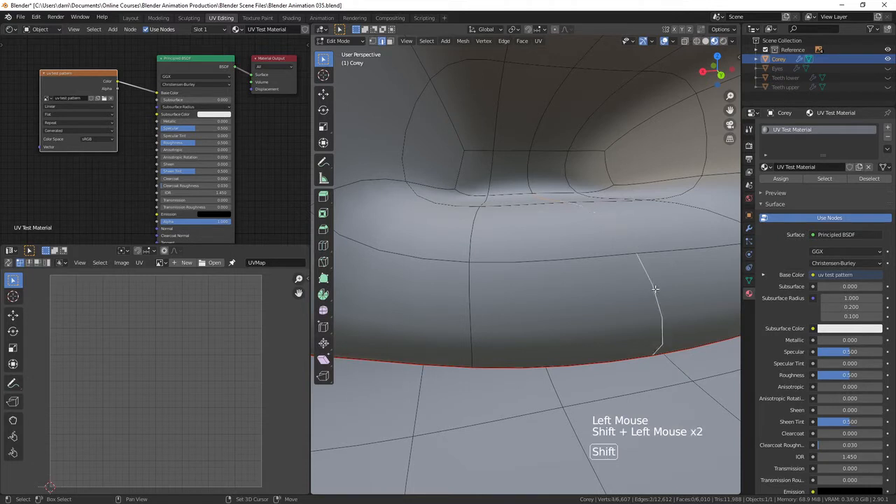
key("ctrl+e")
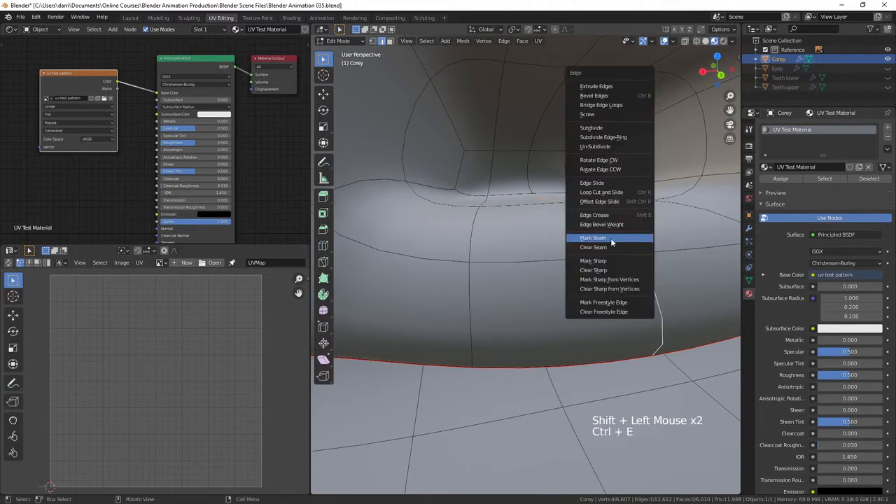
left_click(610, 238)
key("alt+a")
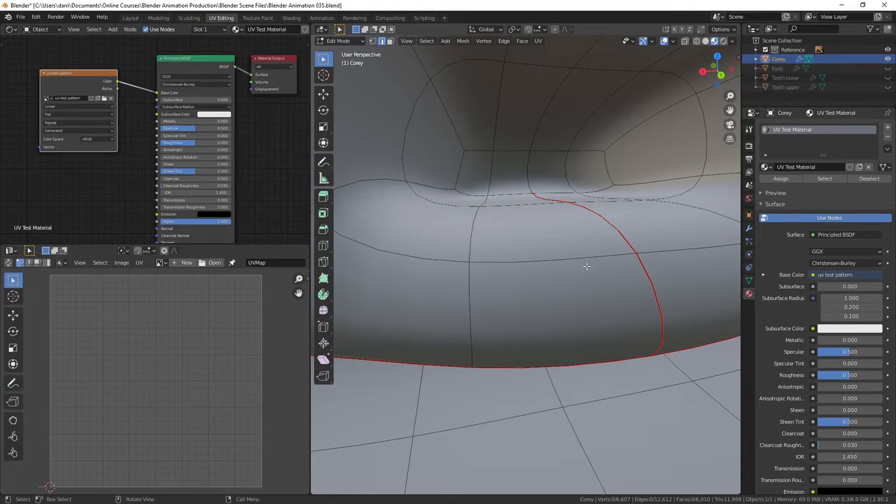
Step: Select the upper, lower and hollow parts of the mouth bag as linked geometry delimited by seams
scroll(586, 265, "down", 5)
middle_click_drag(576, 265, 570, 249)
scroll(610, 241, "down", 1)
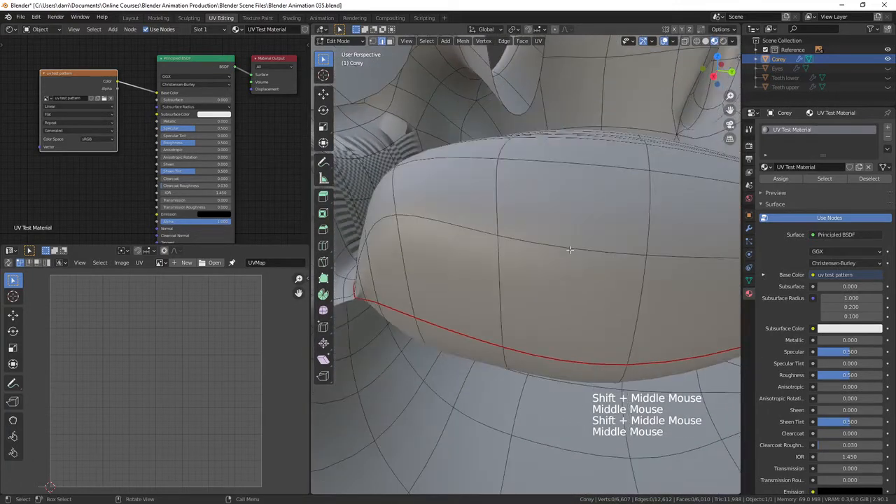
key("l")
middle_click_drag(578, 303, 518, 371)
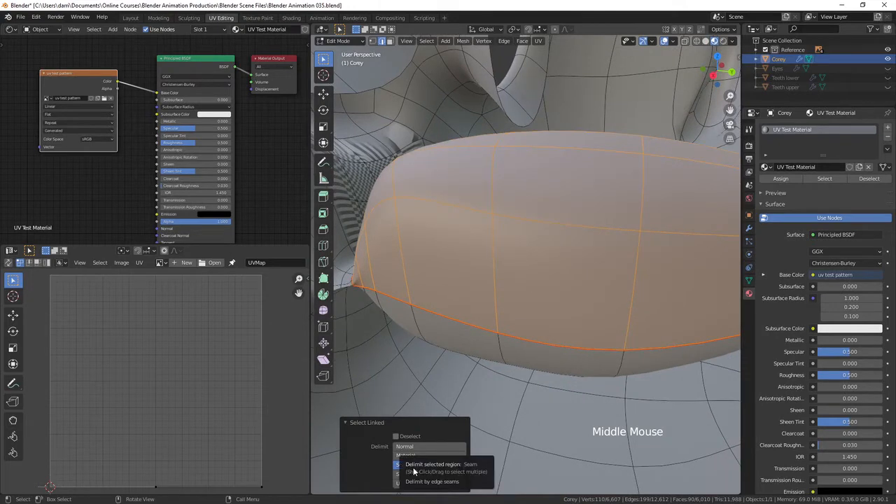
middle_click_drag(549, 434, 442, 329)
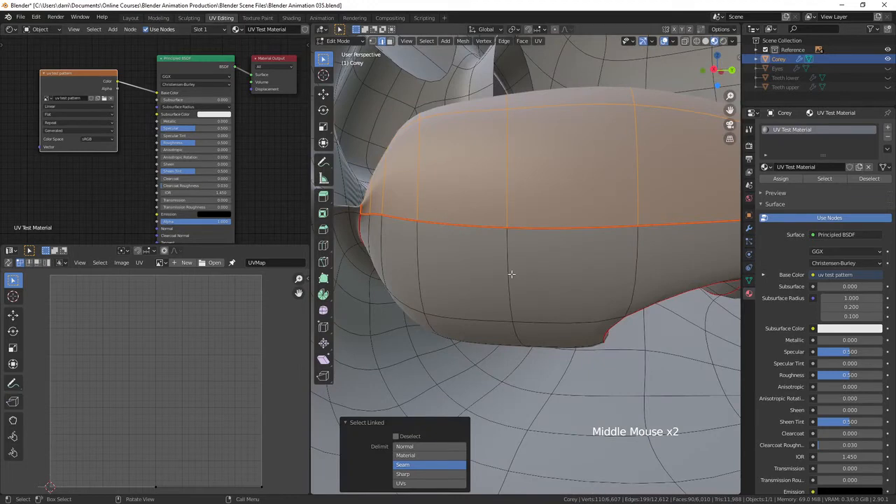
middle_click_drag(511, 273, 599, 273)
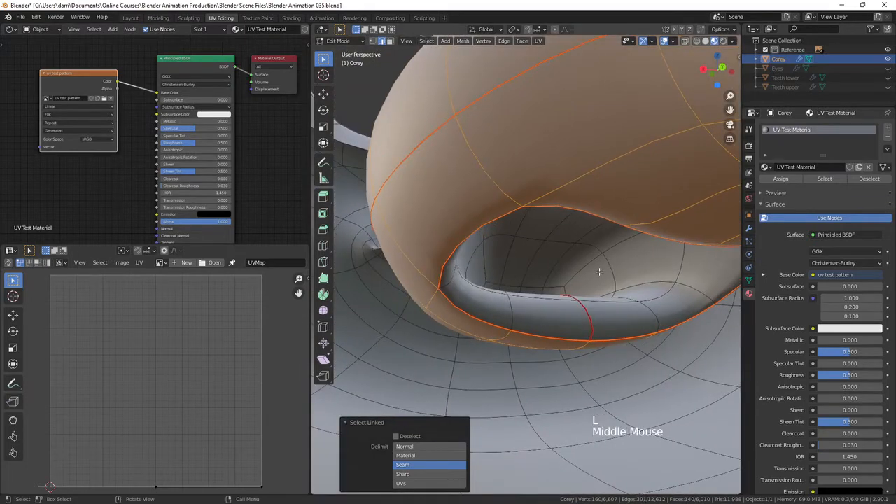
key("l")
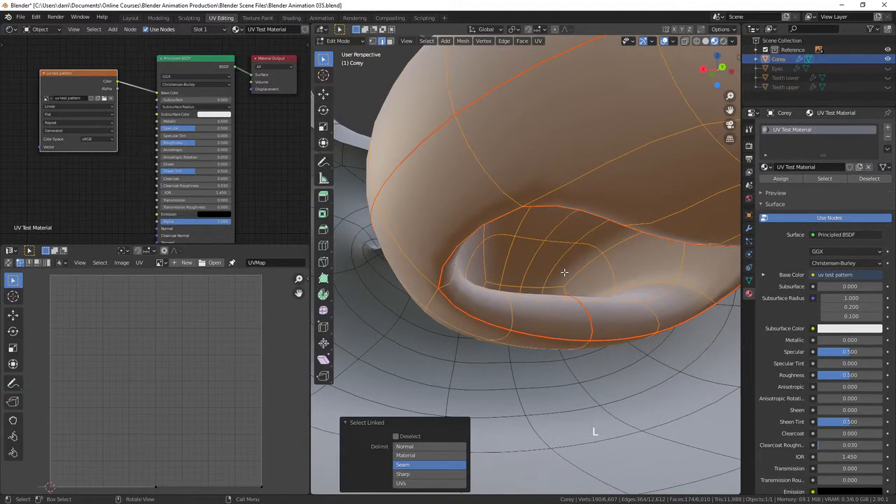
Step: Unwrap the selected mouth bag faces and set the unwrap method to Conformal
scroll(564, 271, "down", 3)
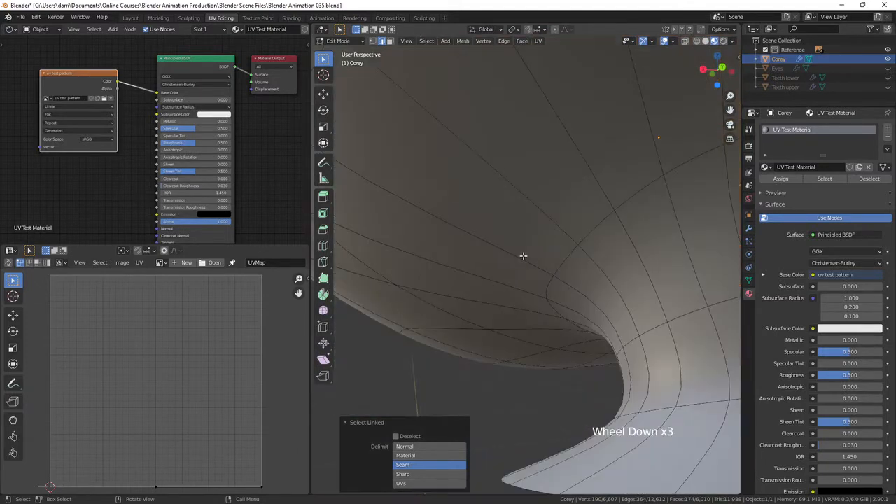
middle_click_drag(525, 256, 602, 283)
scroll(634, 293, "down", 1)
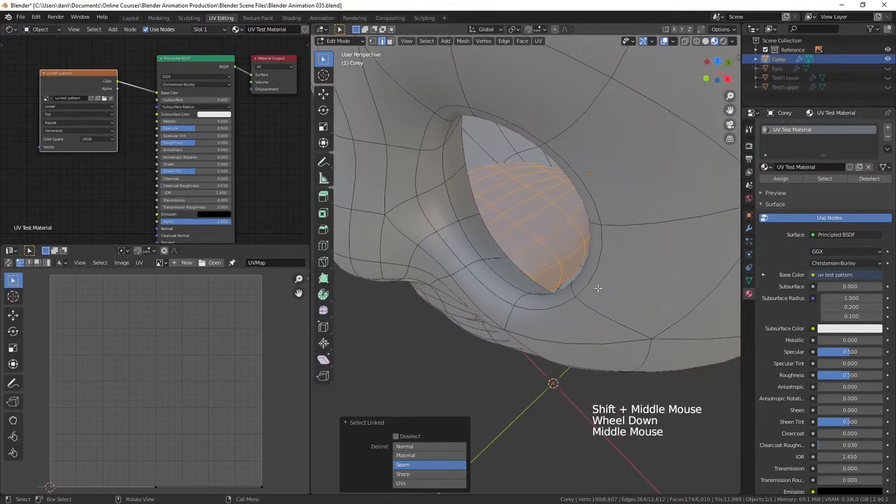
key("u")
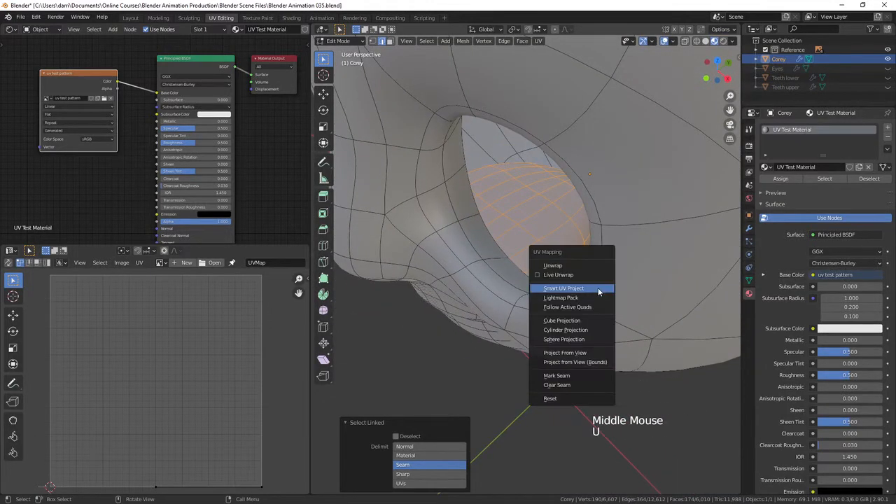
left_click(567, 266)
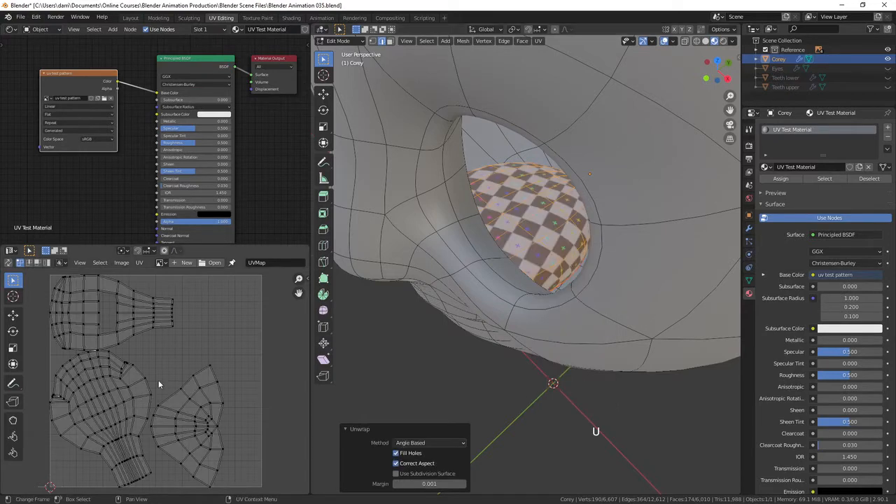
middle_click_drag(157, 382, 208, 380, "shift")
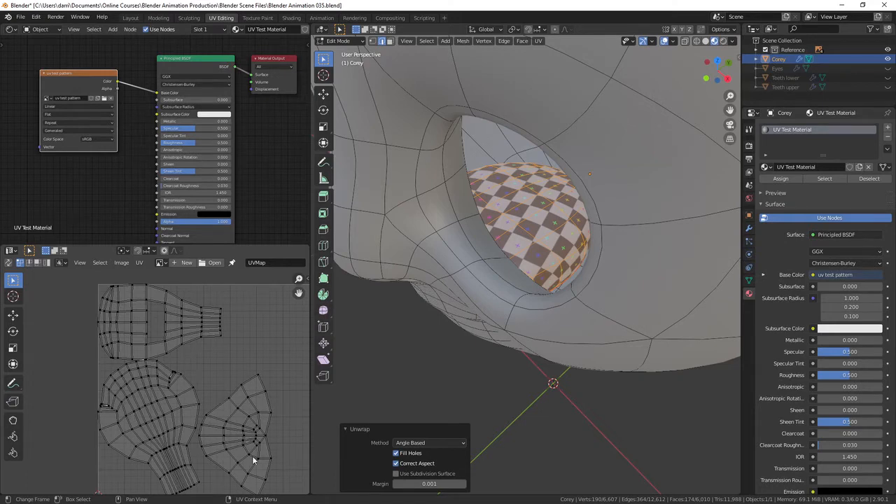
left_click(460, 444)
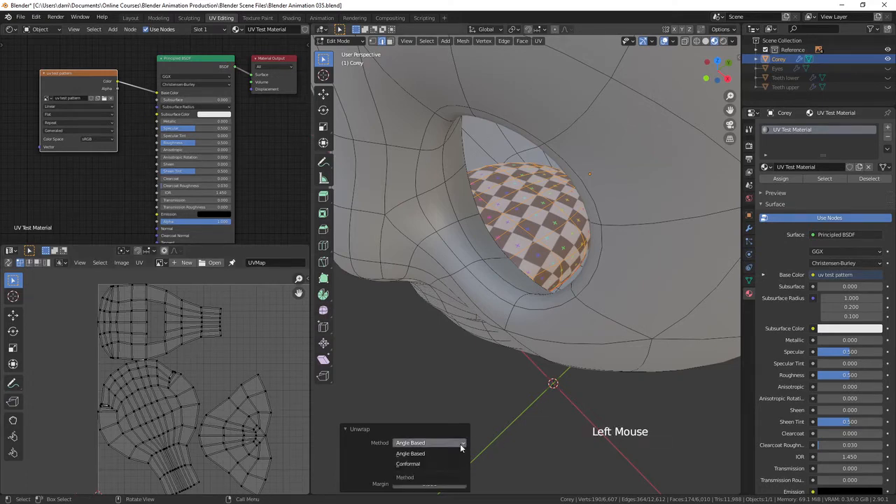
left_click(416, 465)
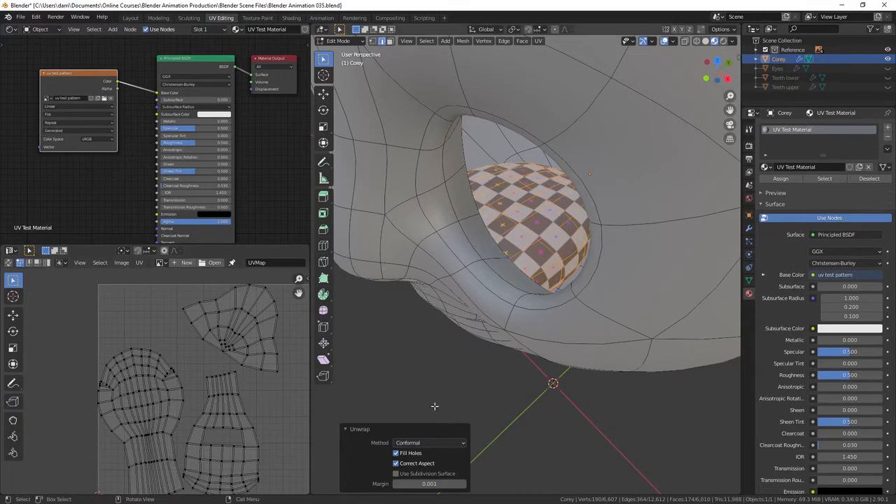
Step: Examine the checker pattern on the mouth bag from inside the head, and clear the selection
middle_click_drag(587, 304, 541, 227)
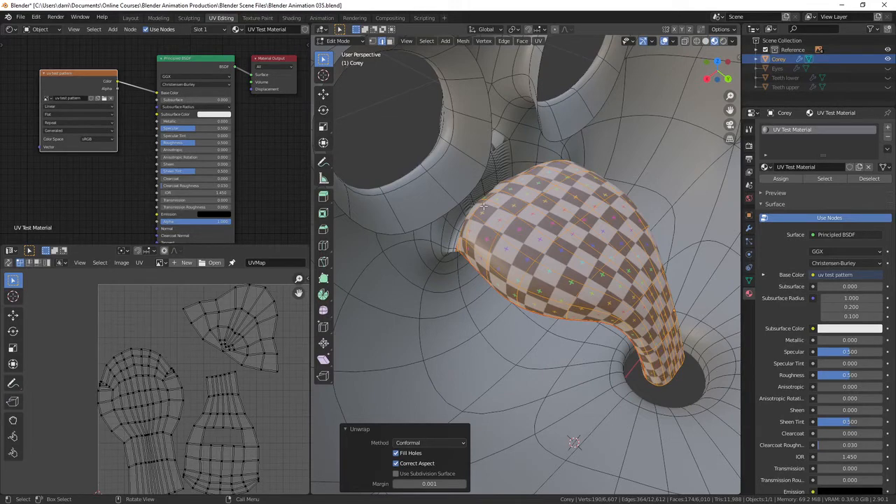
middle_click_drag(501, 211, 502, 262)
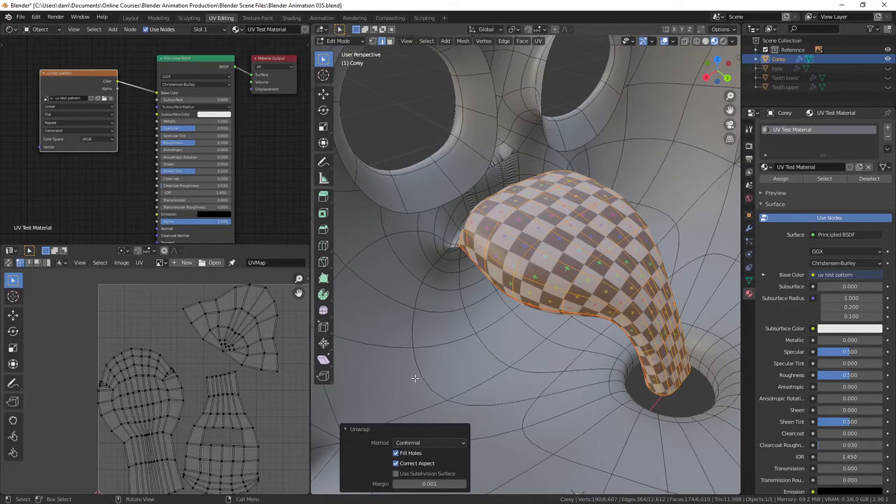
middle_click_drag(430, 382, 561, 343)
scroll(553, 357, "down", 3)
middle_click_drag(561, 343, 585, 259)
key("alt+a")
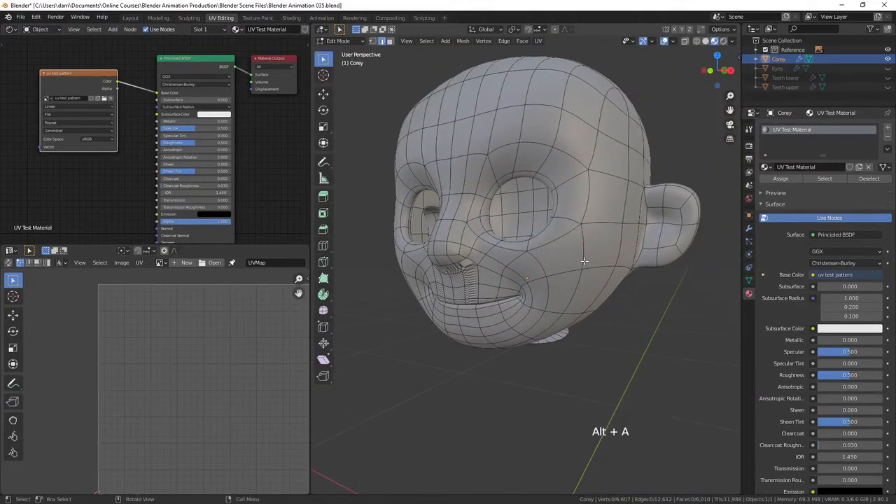
Step: Select the linked outer head surface up to the seams, hide the unselected mouth bag, and clear the selection
key("l")
middle_click_drag(587, 316, 584, 361)
scroll(585, 361, "up", 2)
middle_click_drag(531, 319, 526, 301, "shift")
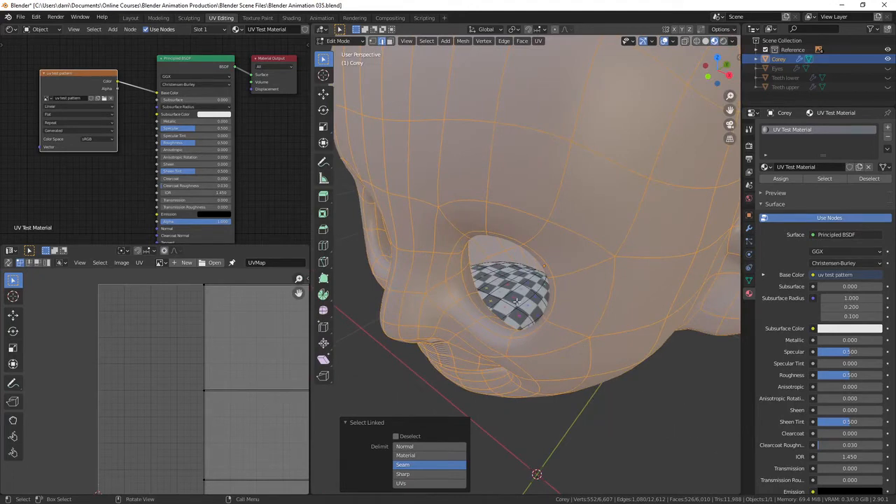
key("shift")
key("shift+h")
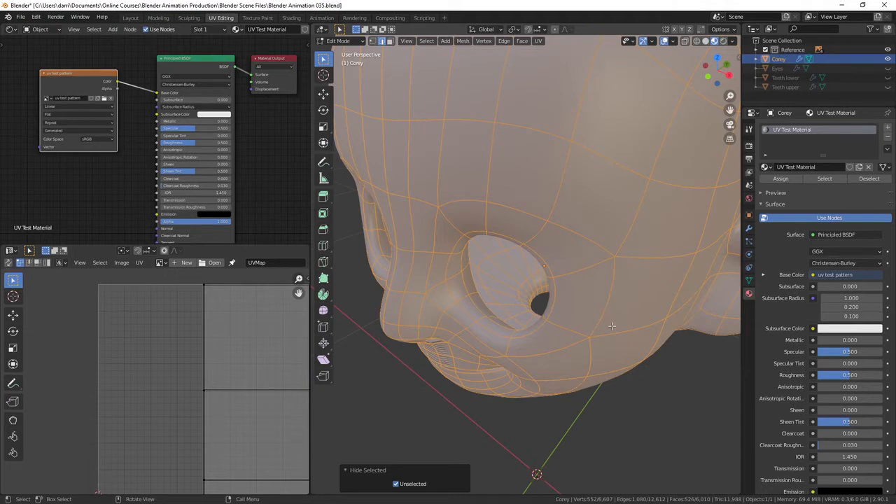
mouse_move(612, 325)
middle_mouse_down()
mouse_move(442, 242)
mouse_move(434, 262)
mouse_move(623, 290)
mouse_move(614, 257)
mouse_move(603, 279)
mouse_move(622, 318)
middle_mouse_up()
scroll(624, 290, "down", 3)
key("alt+a")
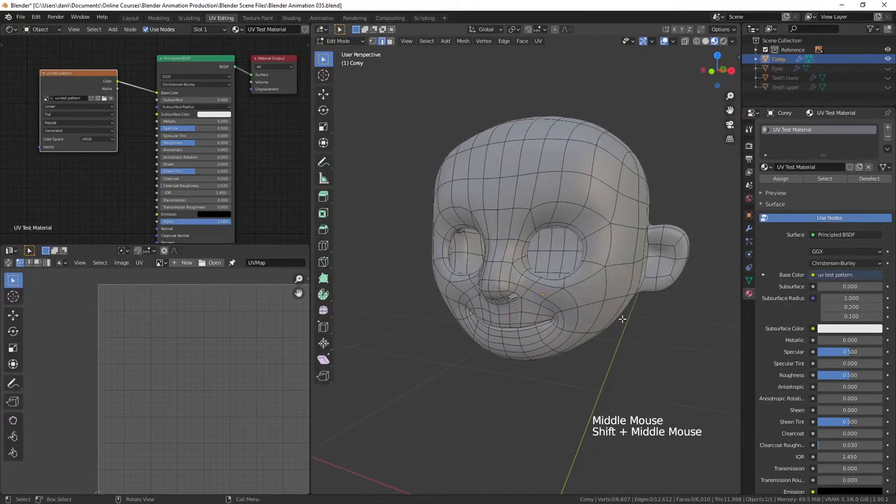
Step: Mark a UV seam along the edge loop running over the top of the head from ear to ear, and clear the selection
scroll(257, 362, "down", 2)
mouse_move(254, 362)
middle_mouse_down()
mouse_move(217, 346)
mouse_move(242, 361)
middle_mouse_up()
scroll(217, 350, "up", 2)
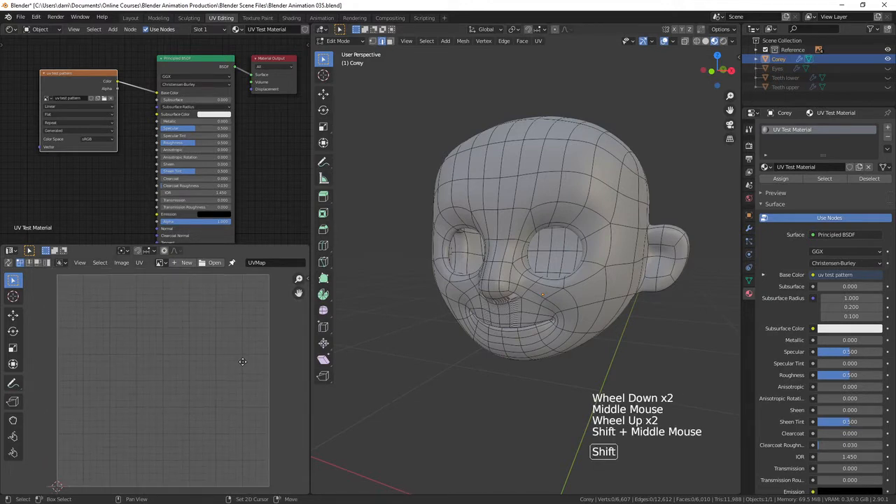
middle_click_drag(673, 325, 651, 336)
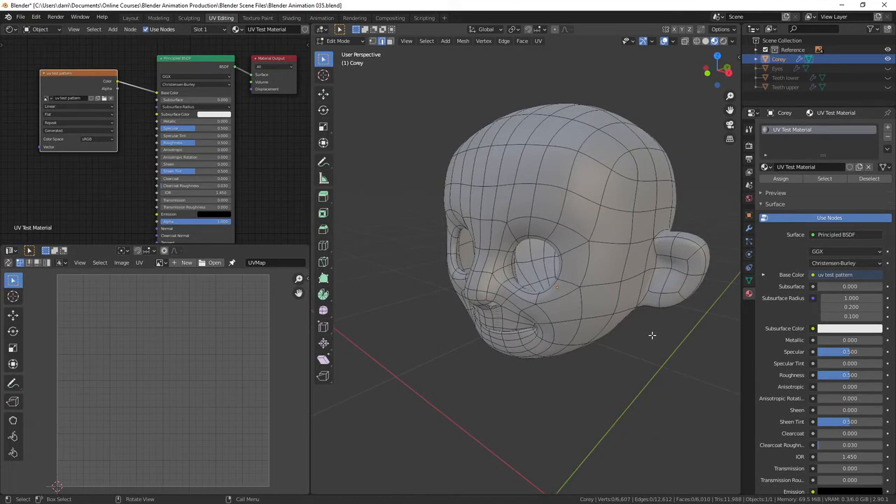
middle_click_drag(681, 287, 655, 284)
middle_click_drag(640, 245, 623, 238, "shift")
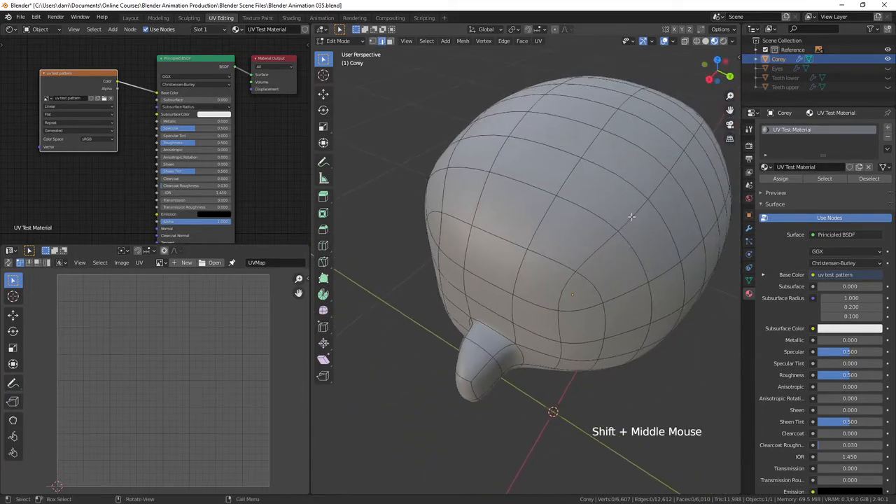
left_click(543, 217, "alt")
scroll(544, 217, "up", 2)
mouse_move(543, 217)
middle_mouse_down()
mouse_move(583, 246)
mouse_move(546, 201)
middle_mouse_up()
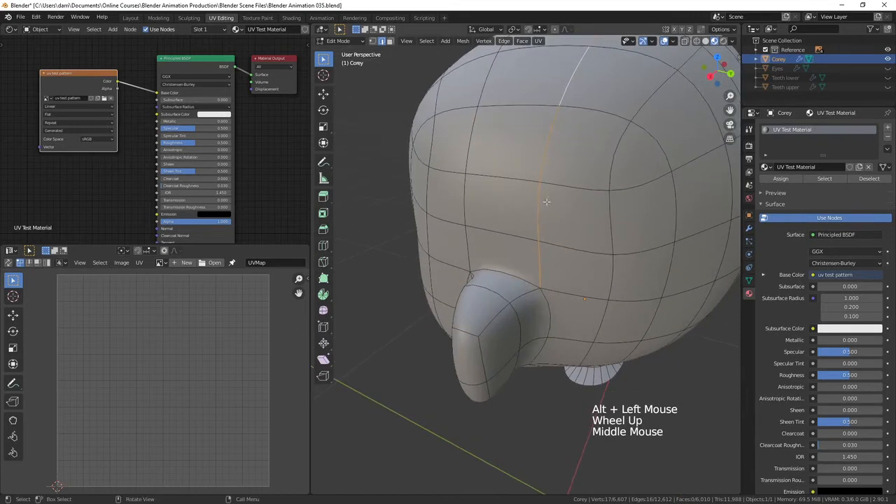
scroll(580, 266, "down", 2)
middle_click_drag(581, 266, 576, 276)
key("ctrl+e")
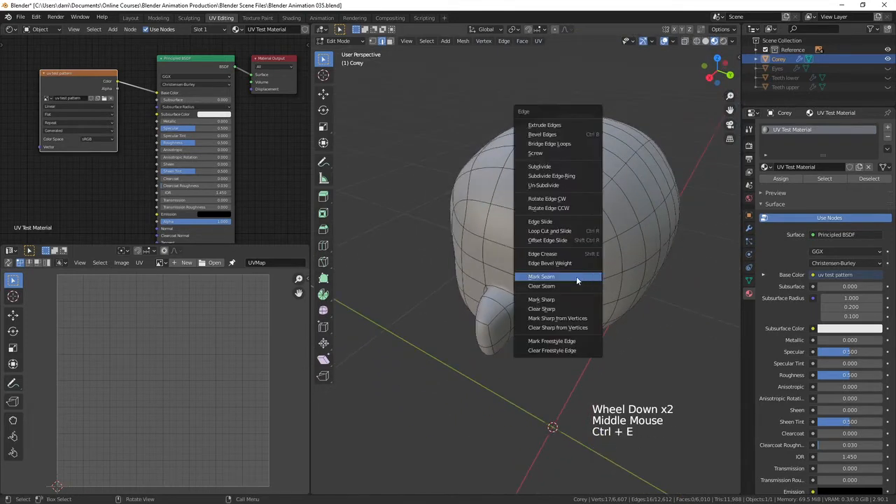
left_click(576, 275)
key("alt+a")
Step: Mark a seam down the middle of the back of the head, from the ear-to-ear seam to the neck opening
middle_click_drag(708, 245, 596, 254)
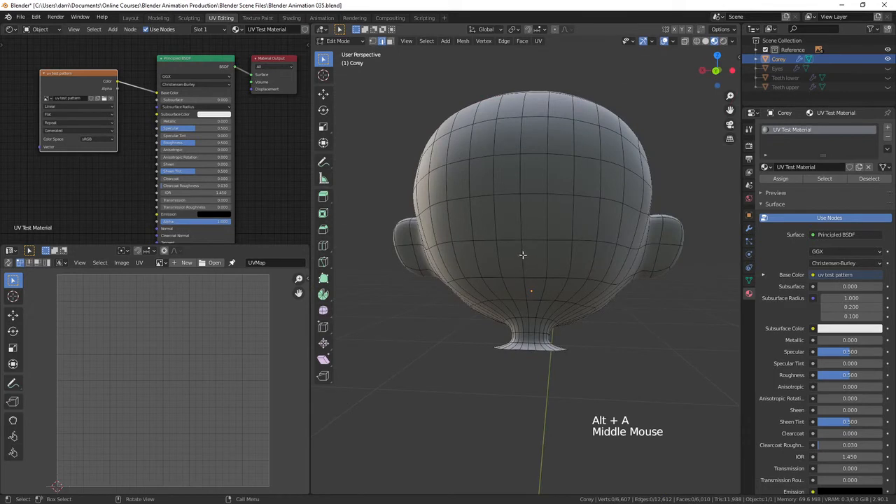
middle_click_drag(519, 315, 541, 341)
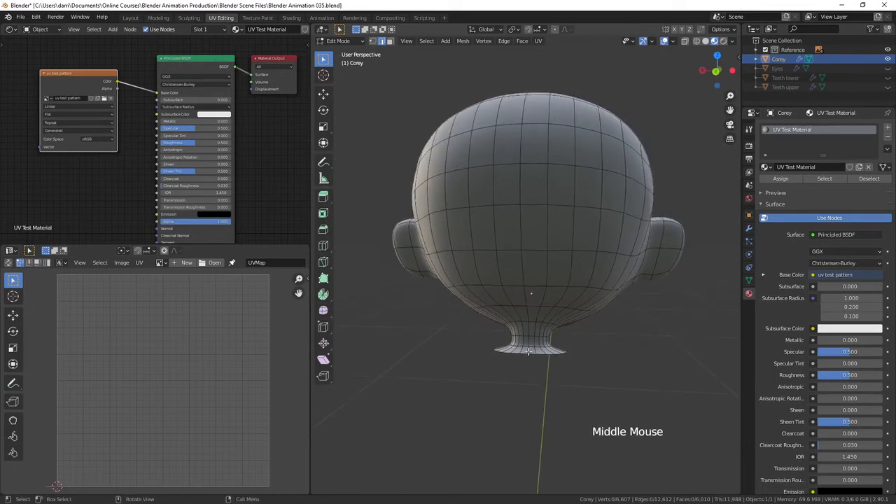
left_click(554, 340)
middle_click_drag(584, 143, 609, 240)
left_click(582, 246, "ctrl")
key("ctrl+e")
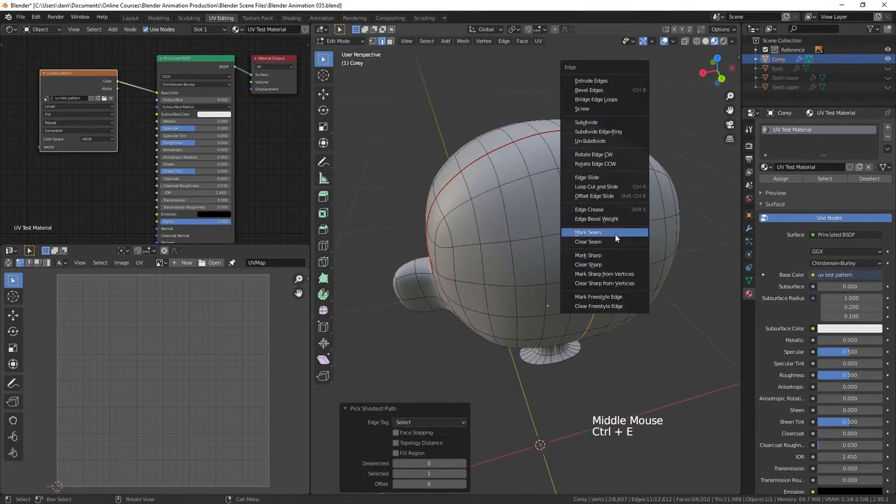
left_click(606, 231)
key("alt+a")
Step: Examine the seams over the head and down its back, and where they meet the left ear
scroll(637, 243, "down", 2)
middle_click_drag(637, 242, 552, 298)
middle_click_drag(558, 229, 559, 298)
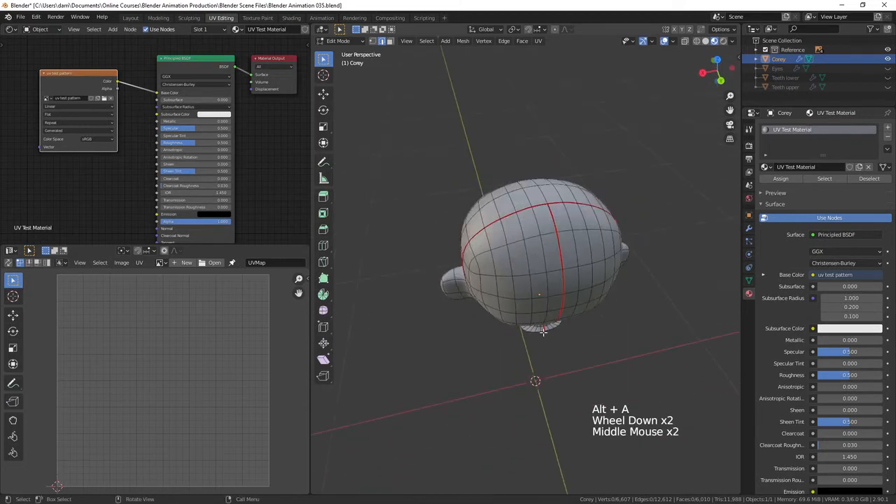
middle_click_drag(555, 218, 486, 287)
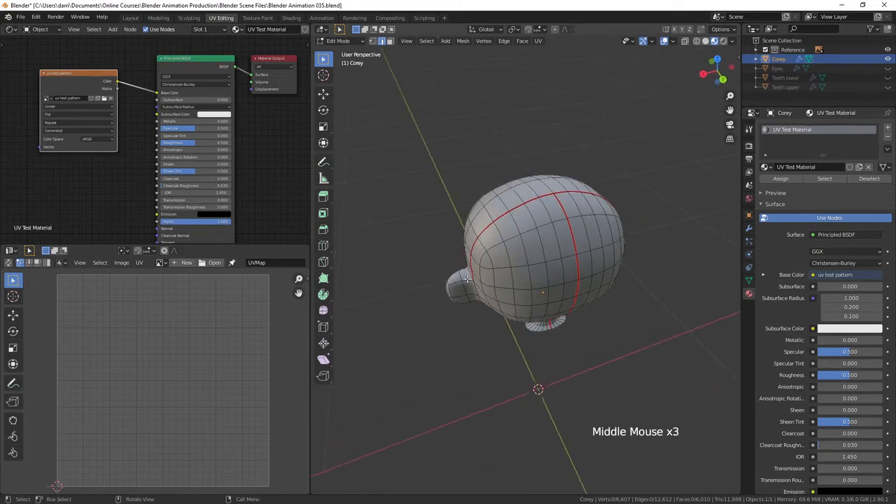
middle_click_drag(637, 230, 611, 261)
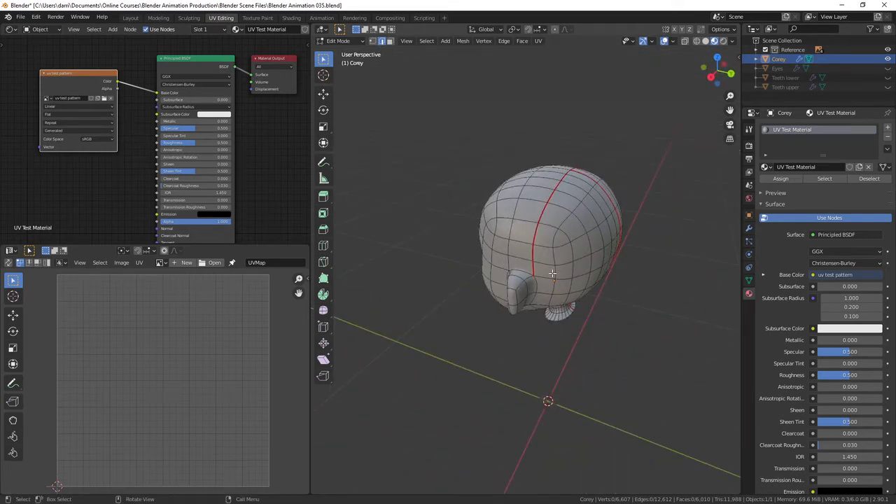
middle_click_drag(636, 276, 614, 296)
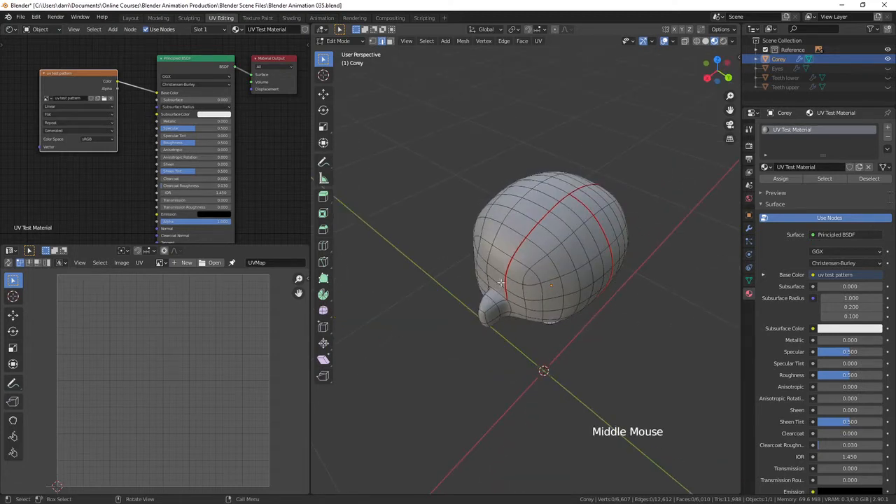
middle_click_drag(542, 341, 552, 328)
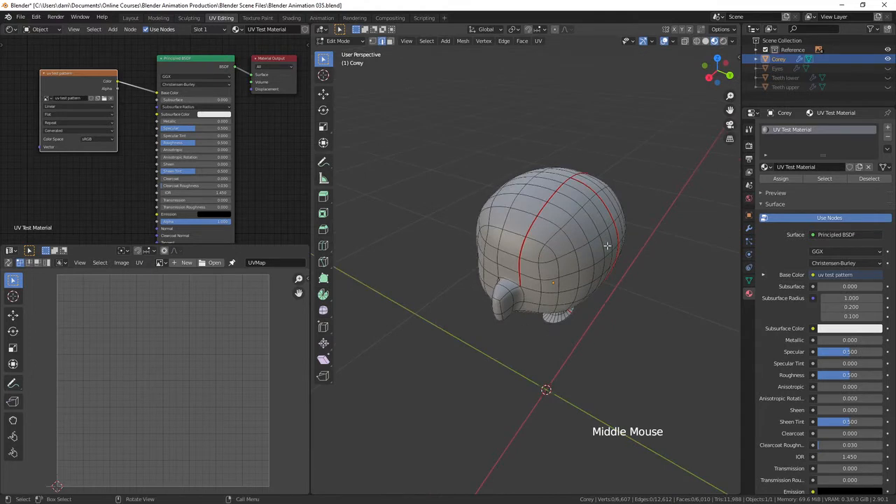
middle_click_drag(607, 245, 566, 314)
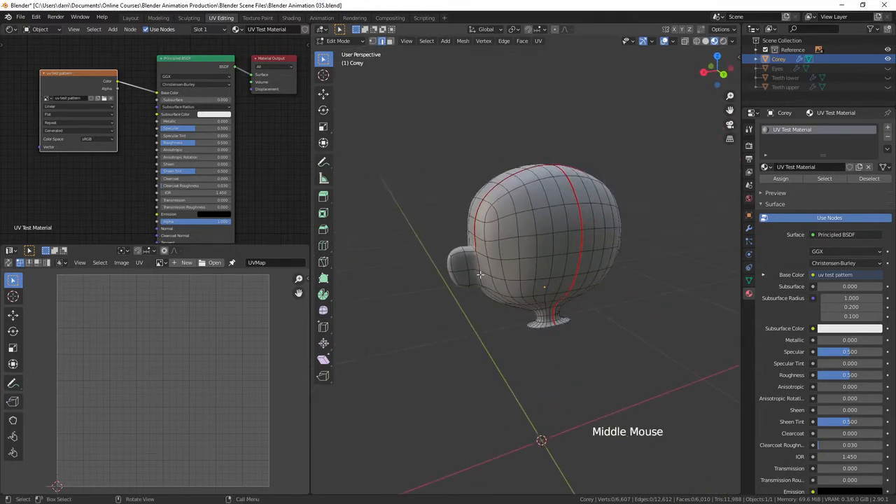
middle_click_drag(480, 275, 535, 278)
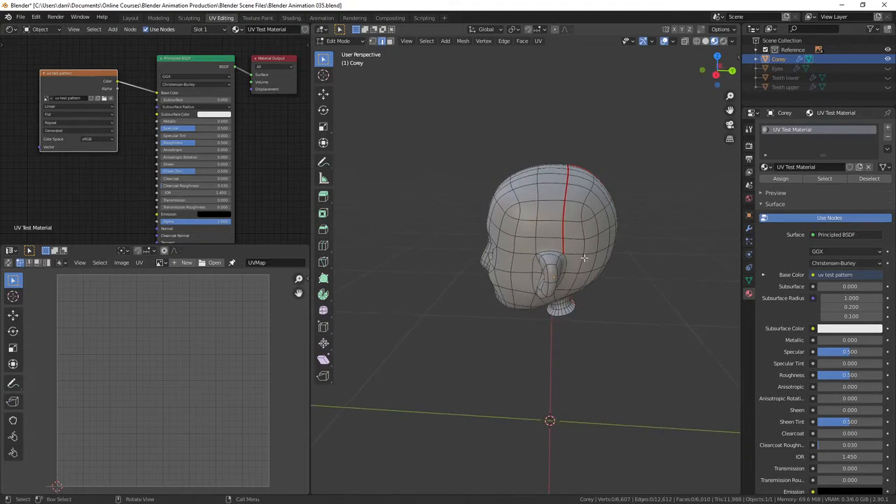
Step: Mark a seam around the base of the character's left ear where it joins the head, and clear the selection
middle_click_drag(555, 266, 585, 256)
scroll(601, 262, "up", 2)
middle_click_drag(584, 255, 558, 268)
scroll(557, 268, "up", 2)
left_click(525, 226)
middle_click_drag(525, 226, 490, 231)
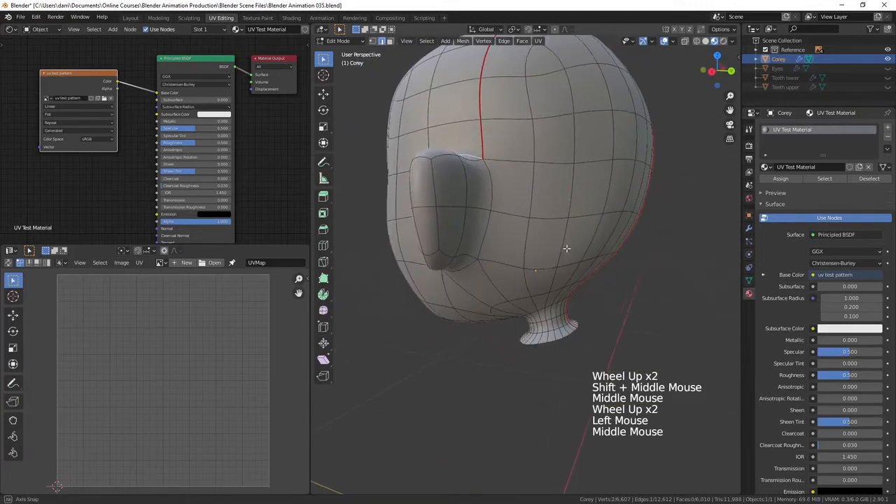
left_click(490, 232, "alt+shift")
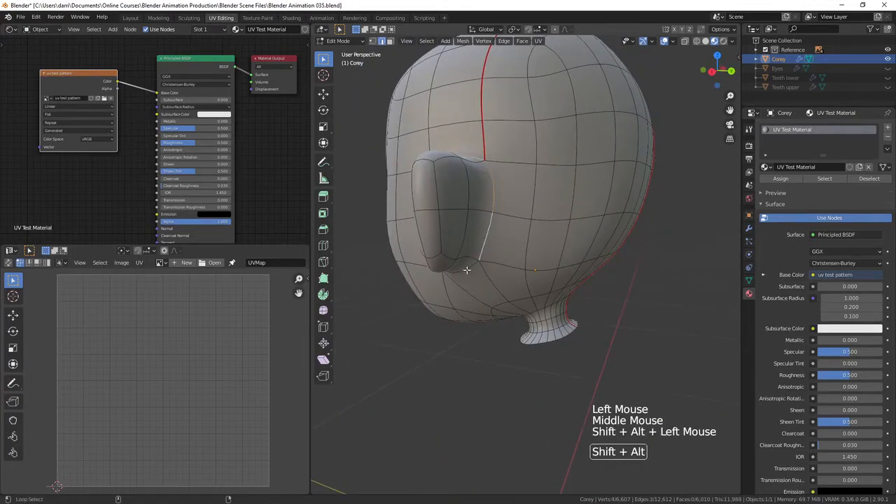
left_click(466, 269, "alt+shift")
middle_click_drag(466, 269, 621, 245)
left_click(621, 236, "alt+shift")
key("ctrl+e")
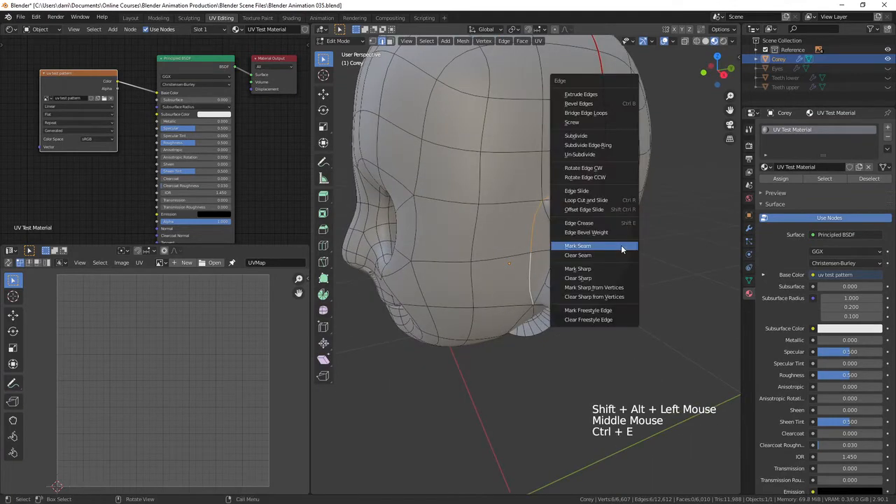
left_click(615, 245)
key("alt+a")
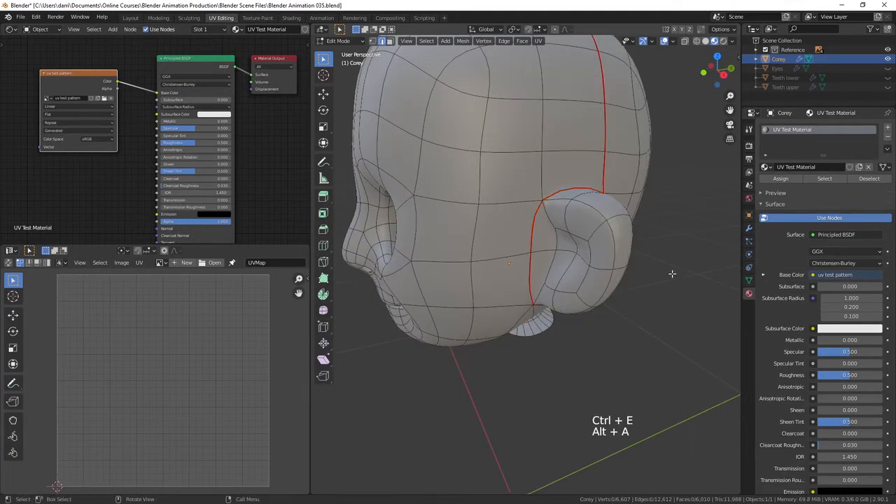
Step: Mark relief seams along the upper and lower edges extending from the left ear's base across the back of the ear
middle_click_drag(672, 274, 569, 263)
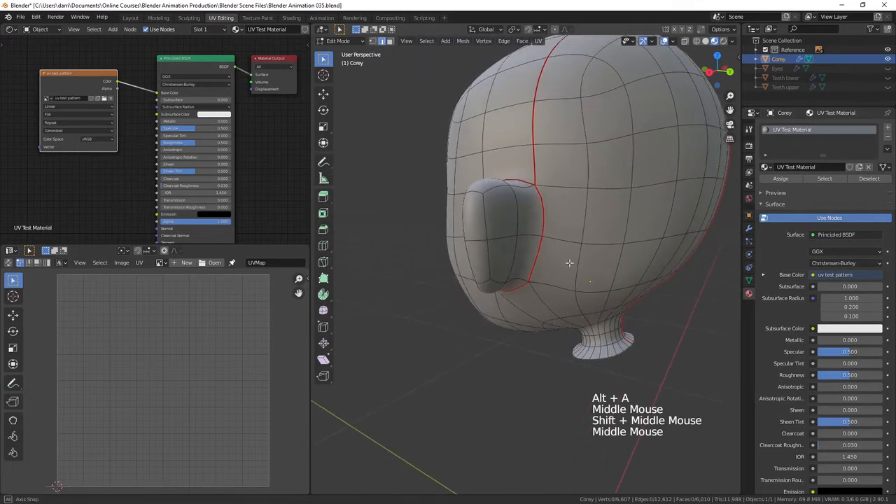
left_click(525, 191)
left_click(497, 201, "shift")
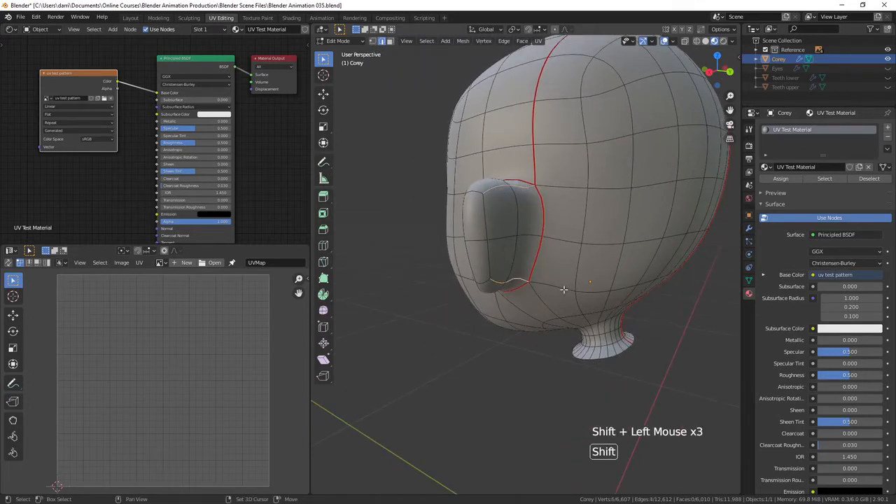
key("ctrl+e")
left_click(529, 290)
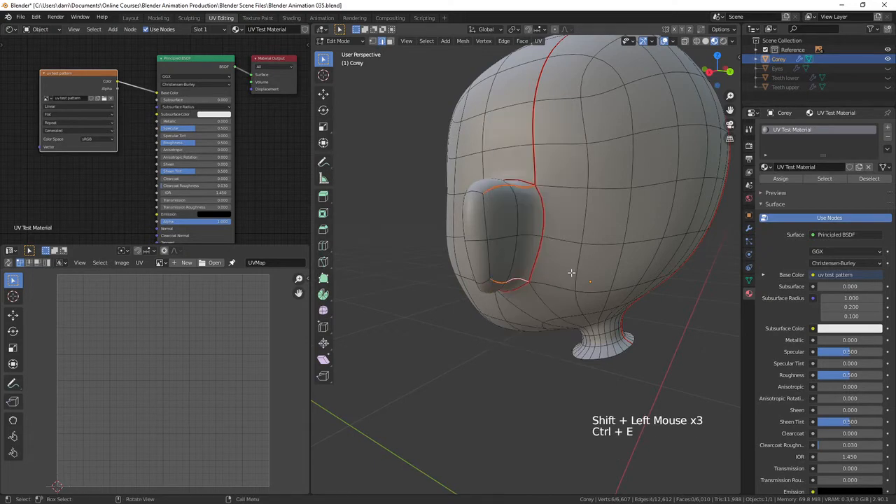
key("alt+a")
middle_click_drag(529, 290, 554, 202)
scroll(555, 203, "up", 3)
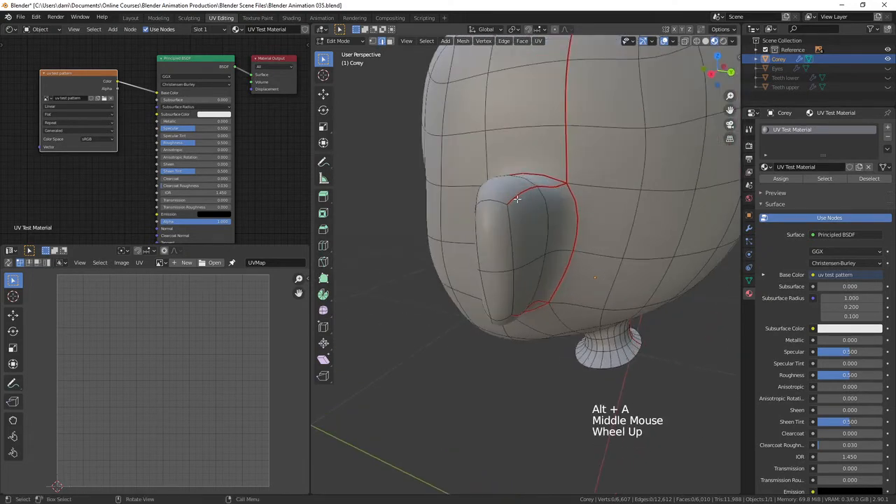
Step: Mark a seam around the base of the character's right ear where it joins the head
middle_click_drag(564, 310, 479, 307)
scroll(592, 301, "down", 2)
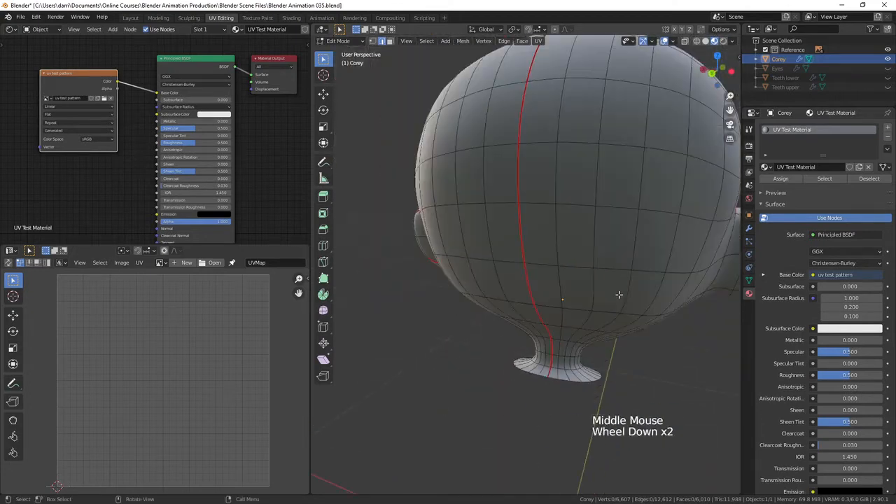
middle_click_drag(618, 296, 538, 270)
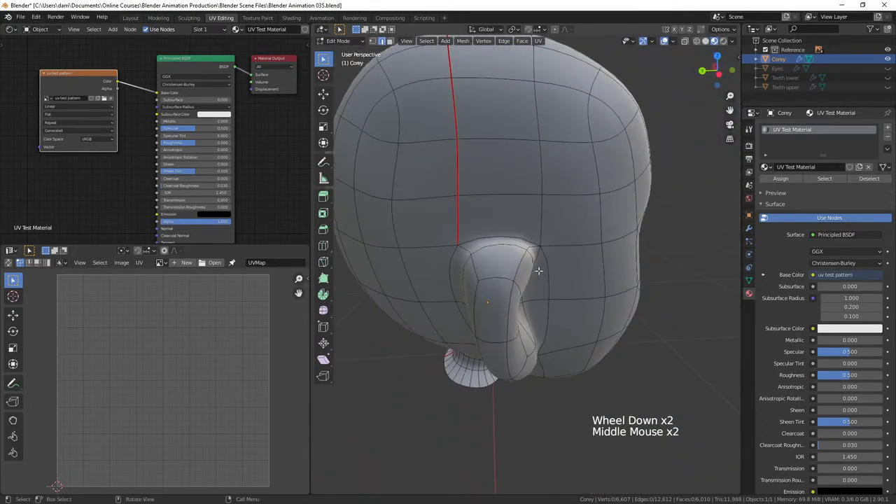
left_click(497, 238)
middle_click_drag(496, 239, 553, 265)
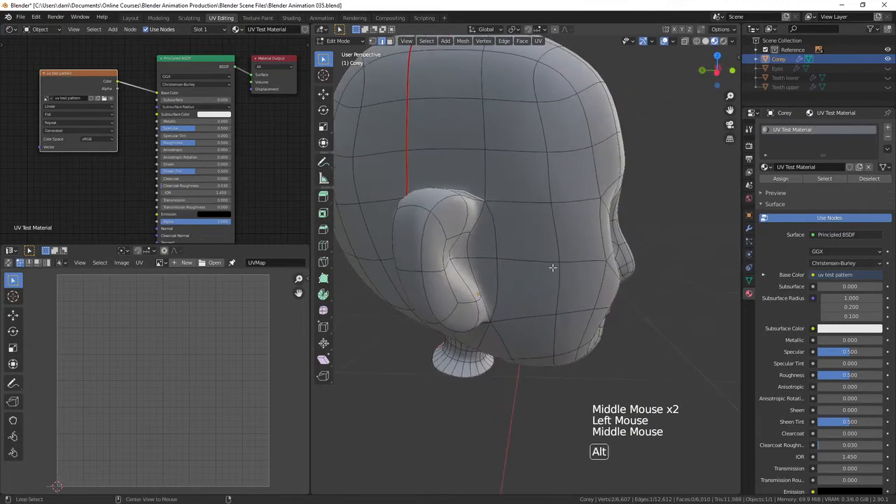
left_click(494, 242, "alt+shift")
middle_click_drag(505, 331, 546, 310)
left_click(592, 232, "alt+shift")
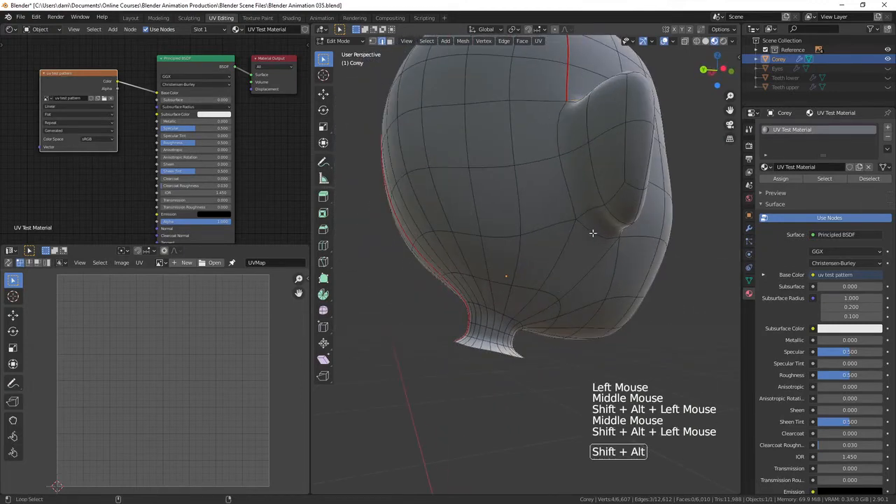
left_click(587, 194, "alt+shift")
key("ctrl+e")
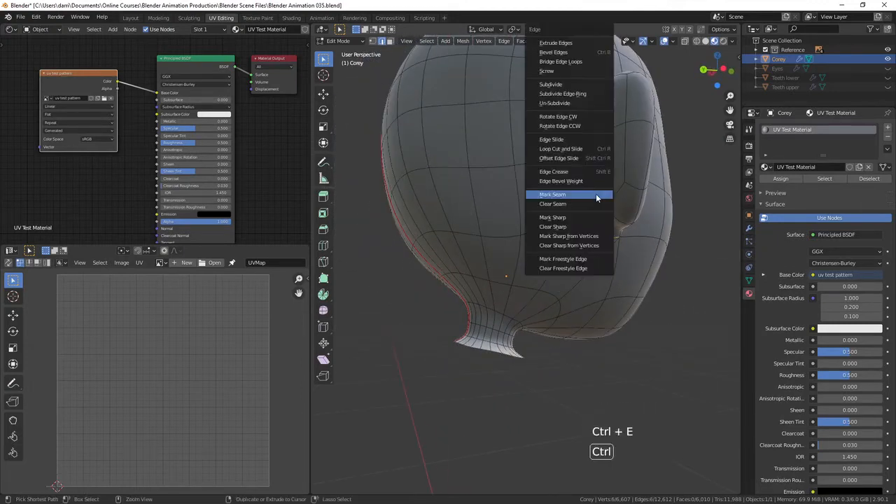
left_click(571, 195)
Step: Mark matching relief seams along the upper and lower edges across the back of the right ear, and clear the selection
middle_click_drag(652, 197, 647, 244)
left_click(647, 242)
left_click(698, 243, "shift")
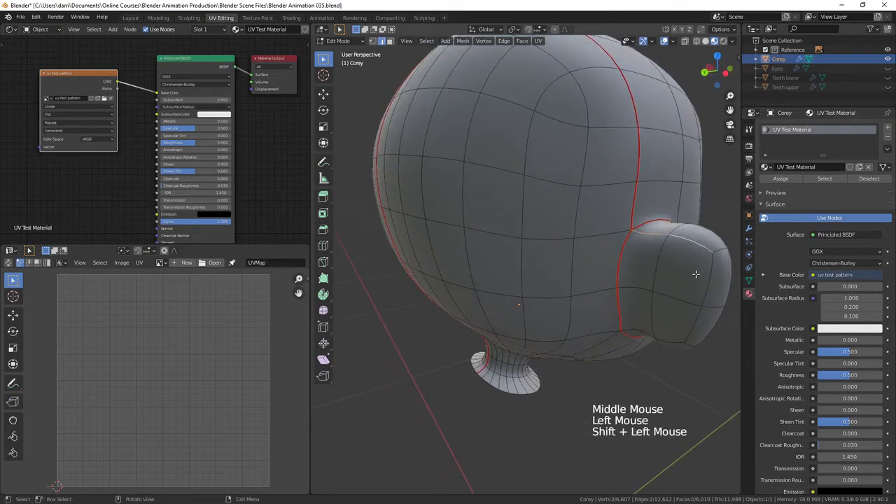
left_click(649, 335, "shift")
middle_click_drag(673, 339, 598, 319)
key("ctrl+e")
left_click(666, 326)
key("alt+a")
Step: Mark a seam up the centre front of the neck and a short way under the chin, and clear the selection
scroll(665, 305, "down", 2)
middle_click_drag(598, 319, 544, 321)
scroll(602, 318, "up", 1)
scroll(603, 364, "up", 3)
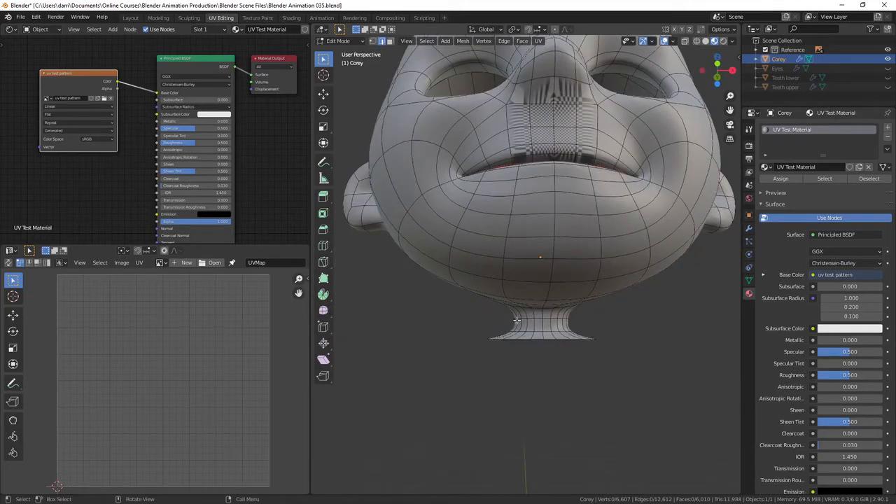
middle_click_drag(596, 342, 603, 305)
scroll(603, 336, "up", 1)
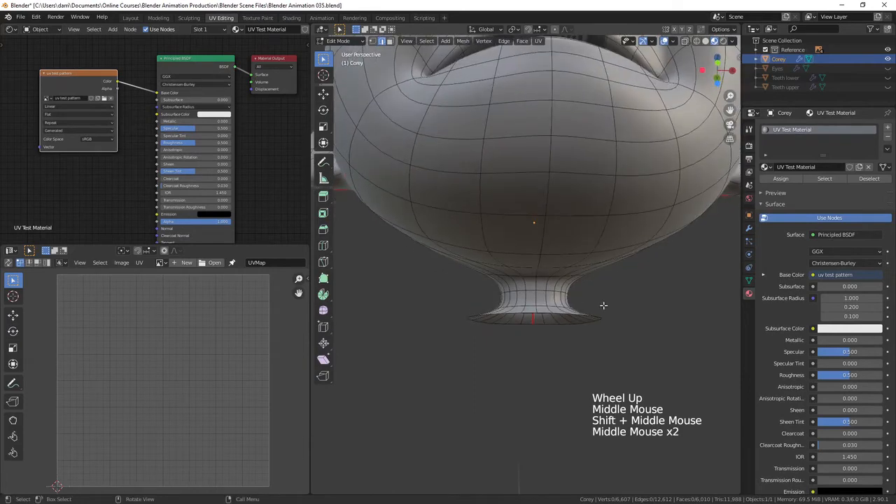
left_click(537, 314)
left_click(535, 295, "shift")
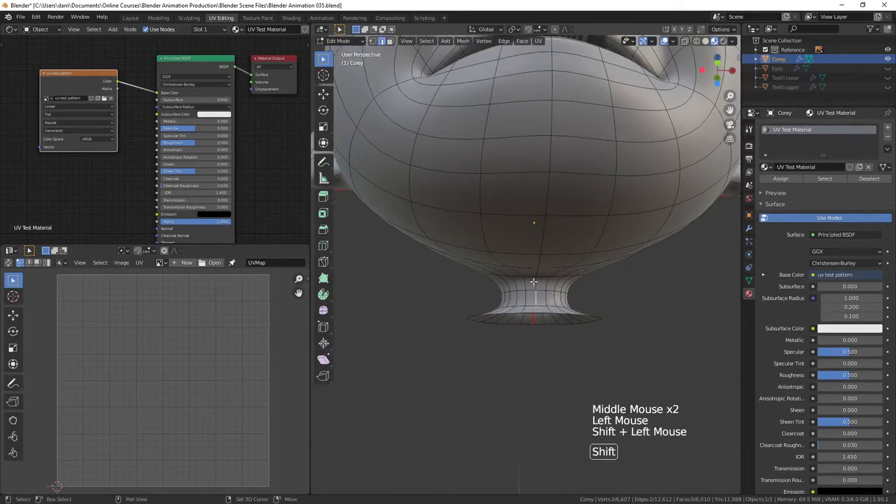
left_click(546, 270, "shift")
middle_click_drag(592, 285, 598, 336)
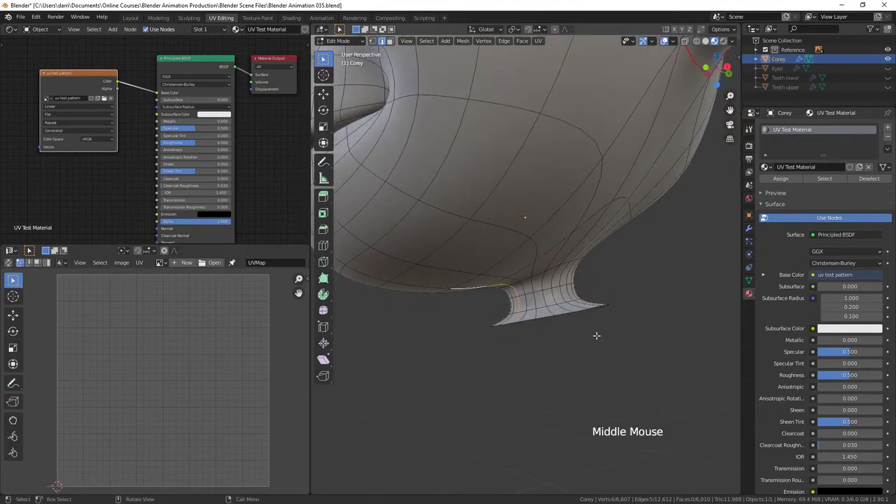
key("ctrl+e")
left_click(579, 340)
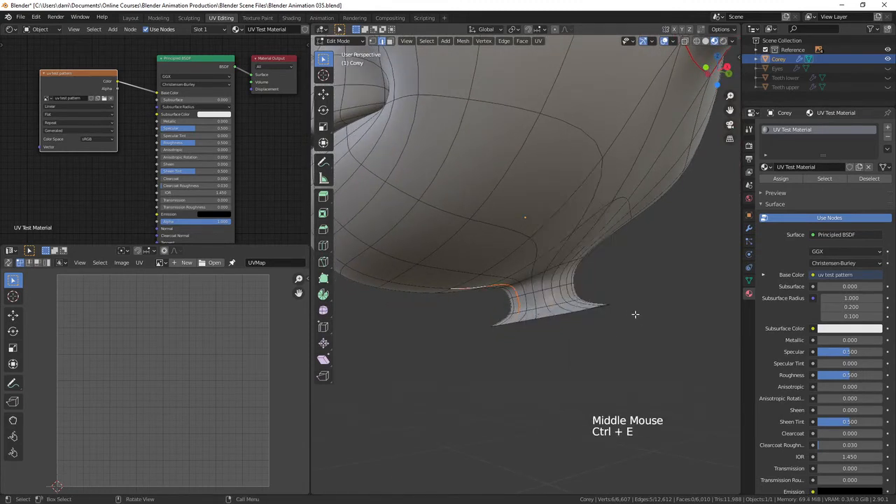
key("alt+a")
scroll(600, 314, "down", 3)
middle_click_drag(600, 314, 534, 338)
scroll(567, 318, "down", 1)
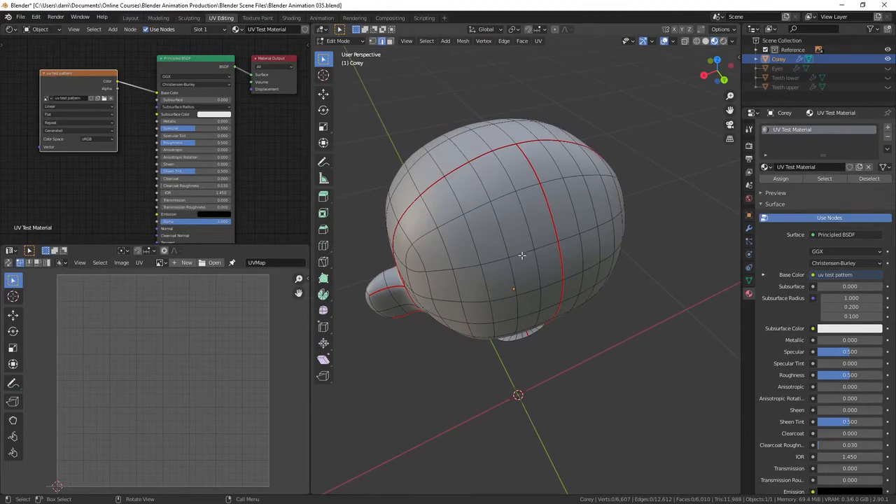
Step: Select all visible faces of the head and unwrap them along the marked seams
middle_click_drag(522, 256, 543, 248)
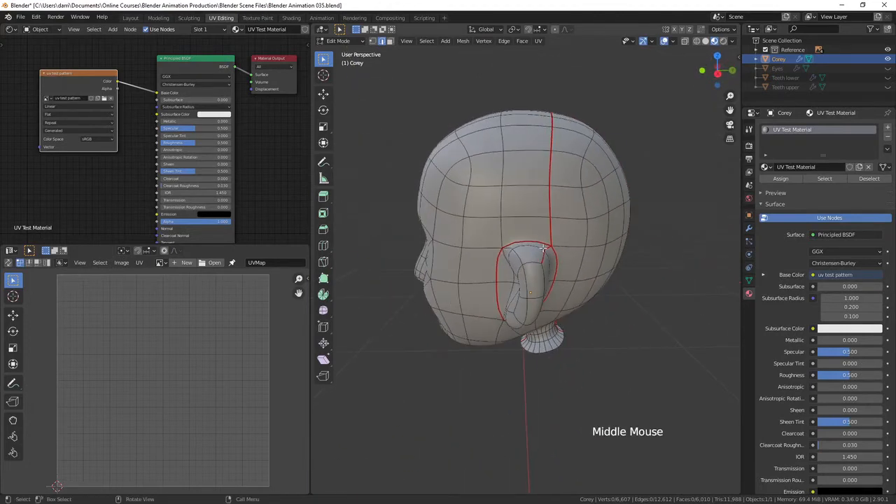
middle_click_drag(481, 294, 521, 283)
scroll(651, 294, "up", 1)
scroll(565, 310, "up", 3)
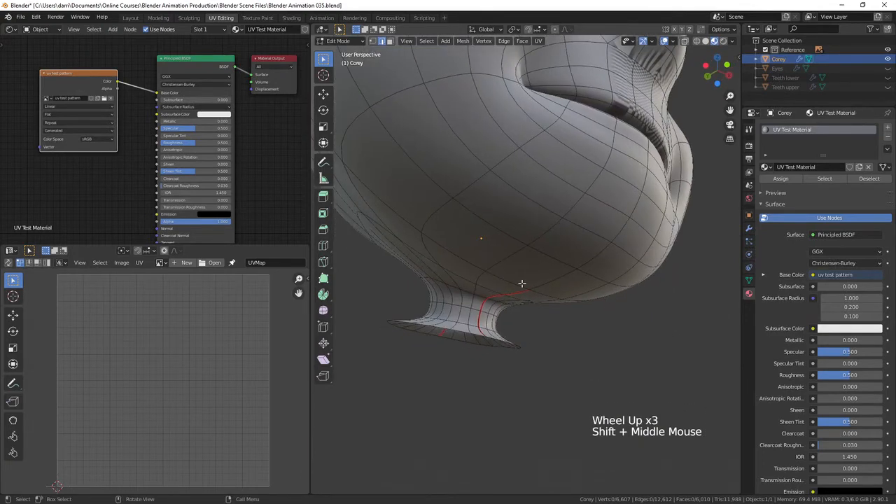
middle_click_drag(639, 327, 609, 343)
scroll(630, 314, "down", 4)
middle_click_drag(609, 343, 669, 338)
middle_click_drag(669, 338, 645, 329, "shift")
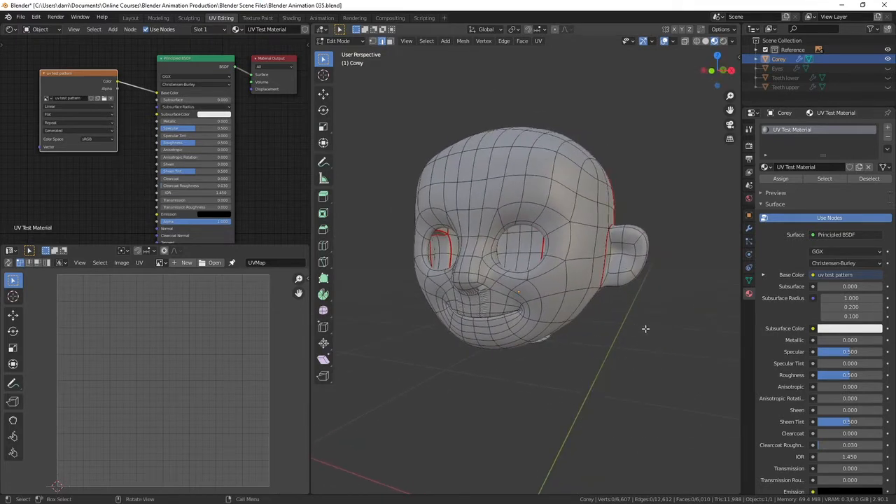
key("a")
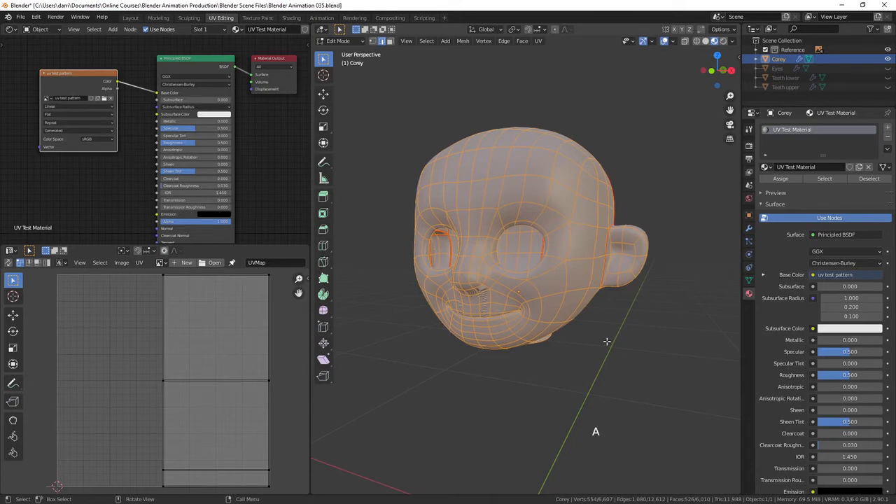
key("u")
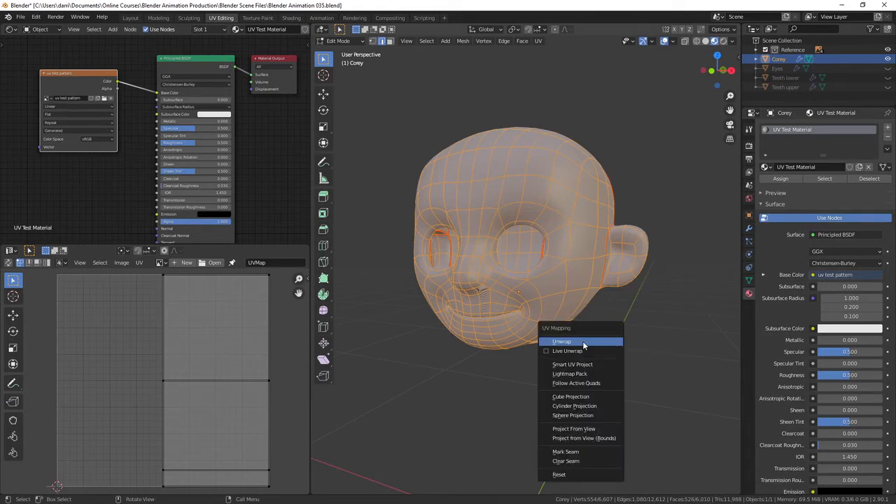
left_click(583, 343)
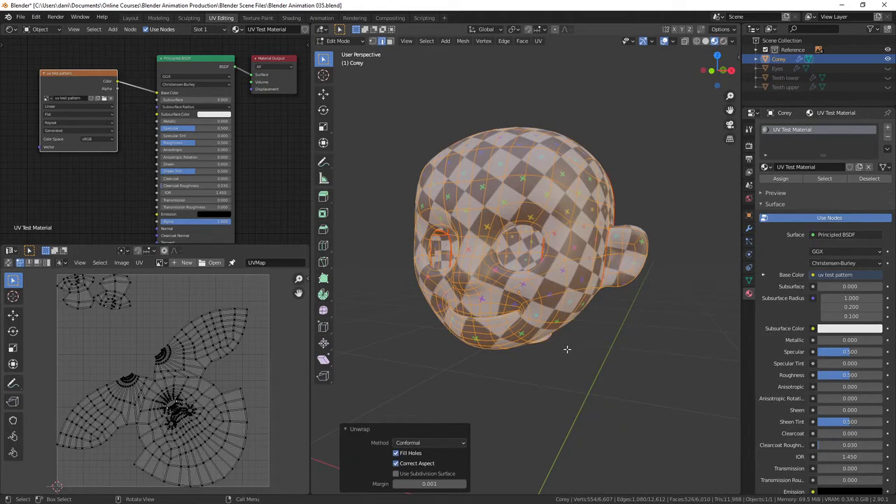
Step: Try the Angle Based unwrap method on the head and examine the ear-side gaps and face area in the UV layout
middle_click_drag(567, 349, 484, 361, "shift")
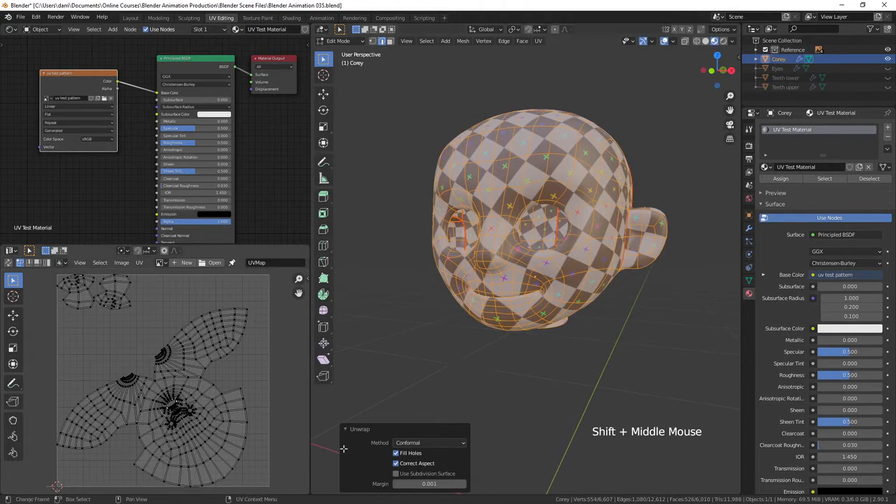
left_click(438, 443)
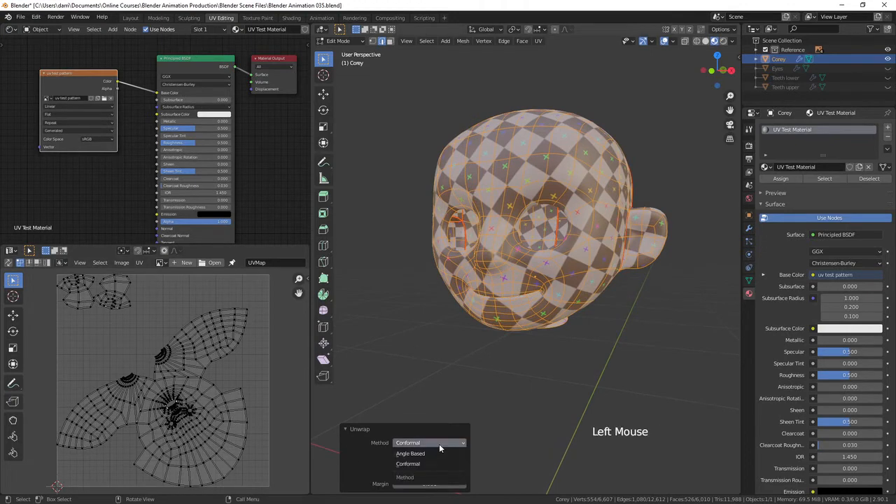
left_click(429, 454)
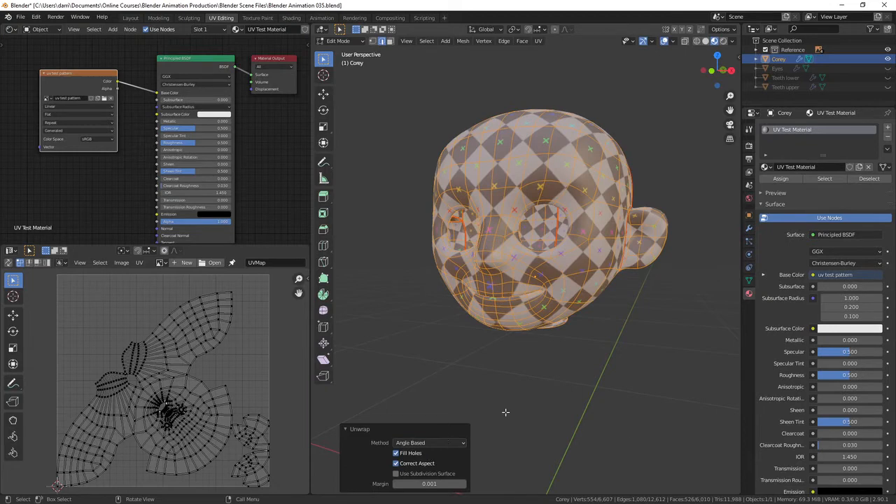
scroll(162, 371, "up", 3)
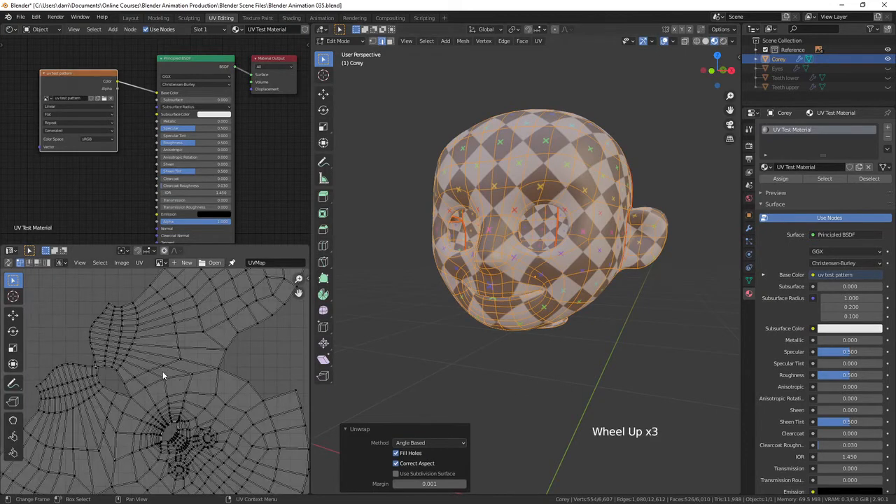
middle_click_drag(162, 371, 196, 390, "shift")
scroll(194, 366, "up", 2)
scroll(193, 385, "up", 3)
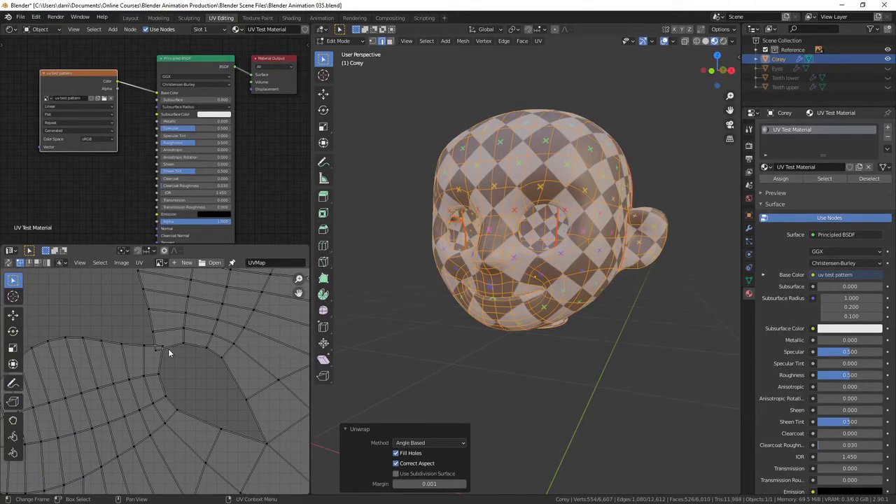
scroll(231, 394, "down", 5)
mouse_move(231, 394)
middle_mouse_down("shift")
mouse_move(263, 438)
mouse_move(236, 404)
middle_mouse_up("shift")
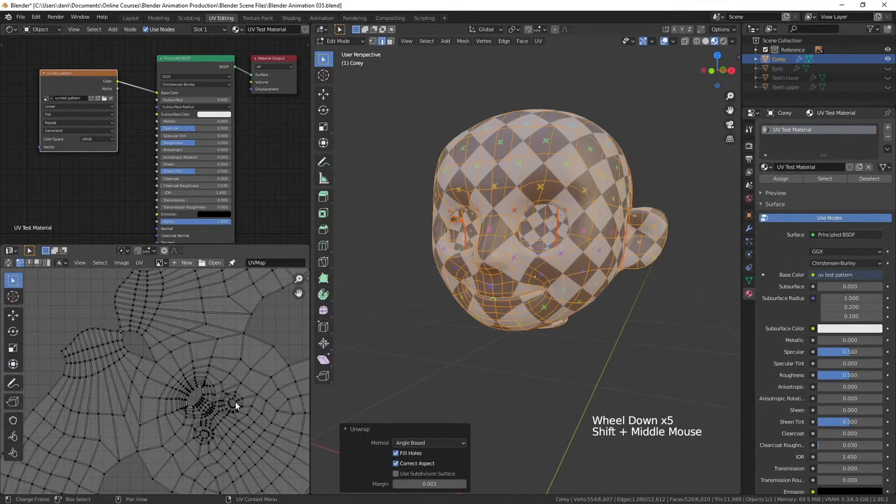
scroll(236, 402, "down", 2)
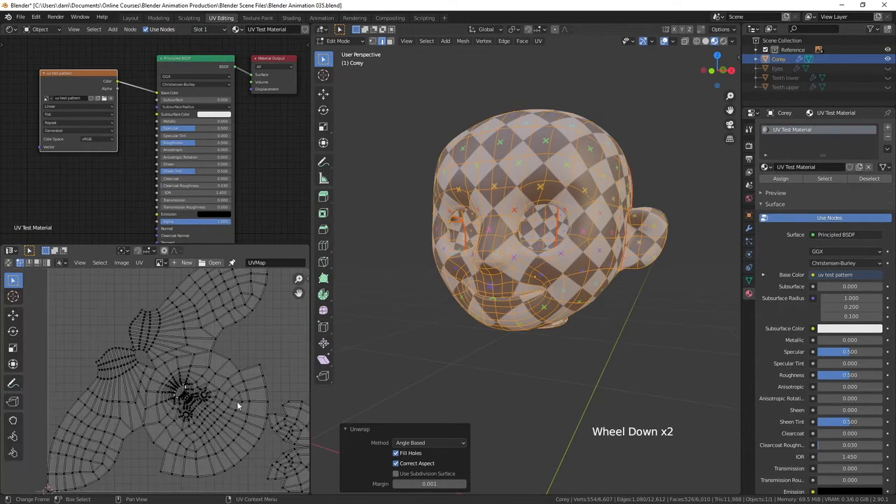
middle_click_drag(236, 401, 226, 382, "shift")
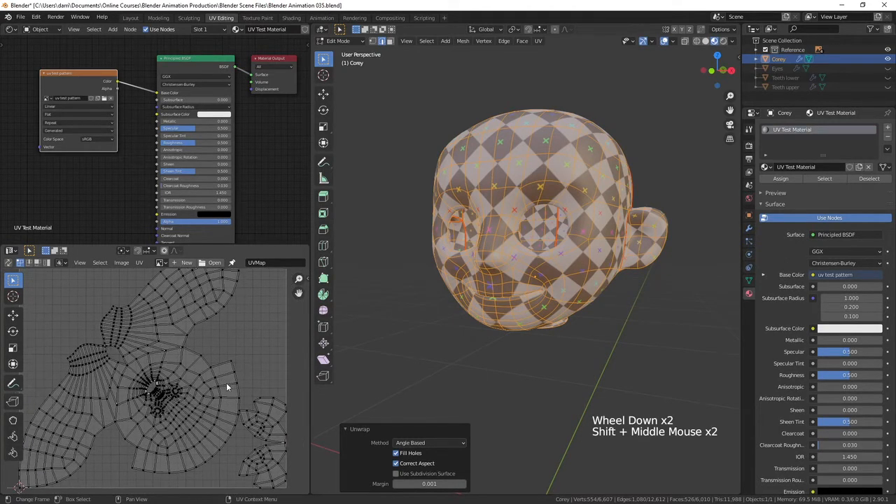
Step: Set the unwrap method back to Conformal and inspect the ear islands in the UV layout
left_click(431, 443)
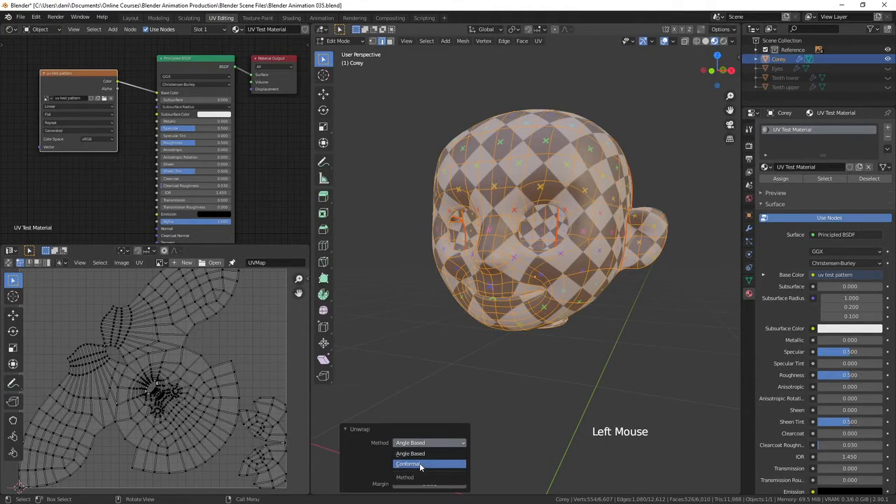
left_click(420, 465)
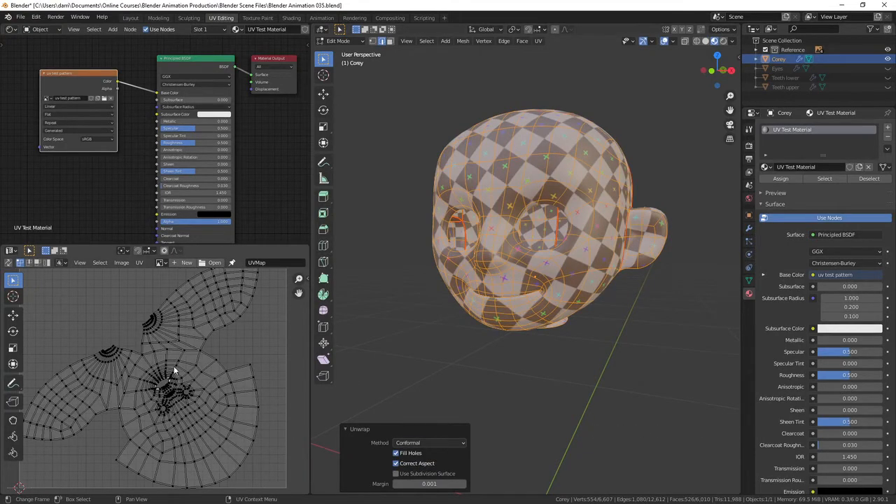
scroll(259, 430, "down", 3)
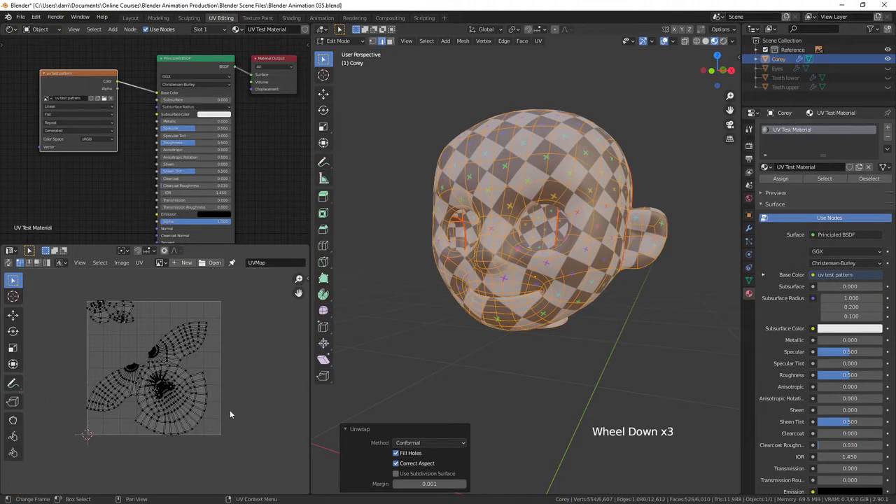
middle_click_drag(230, 410, 154, 353, "shift")
scroll(177, 375, "up", 3)
scroll(171, 359, "up", 3)
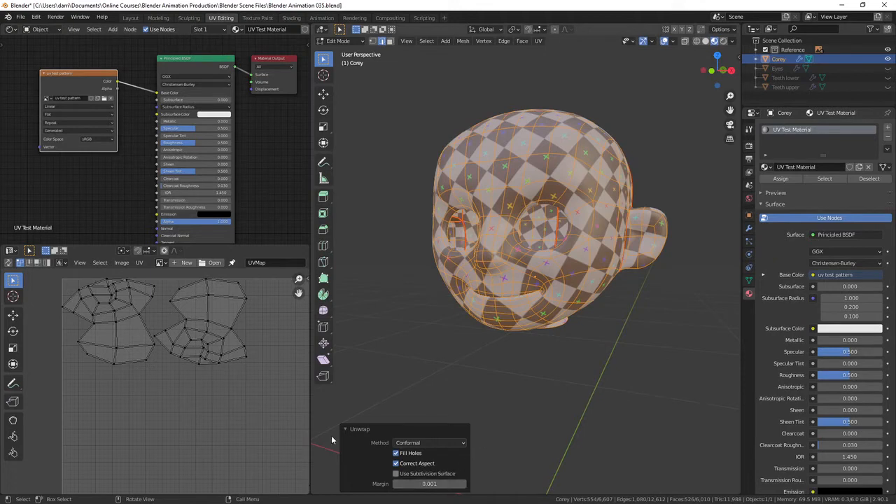
scroll(249, 405, "down", 3)
middle_click_drag(250, 404, 221, 392, "shift")
Step: Set the unwrap margin to 0.01
left_click(420, 484)
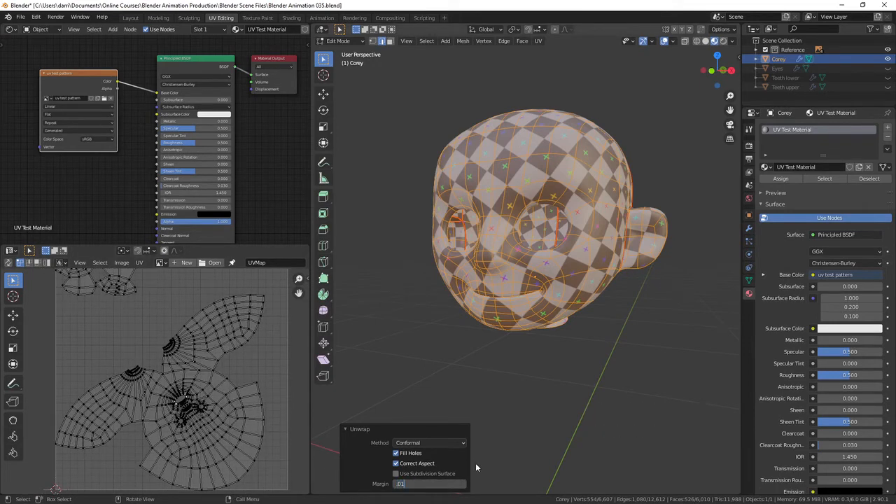
type(".01")
key("Return")
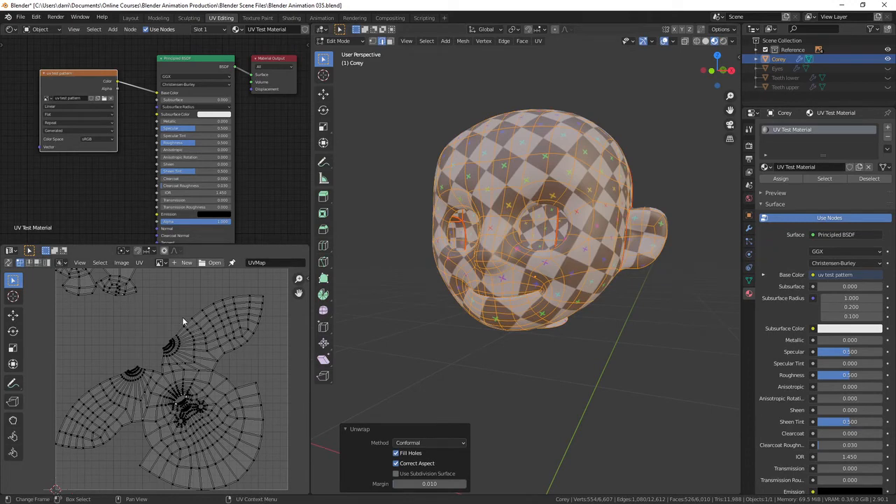
Step: Select the large head UV island, rotate it about -142 degrees so the face is upright, and centre it within the UV square
middle_click_drag(182, 317, 193, 307, "shift")
scroll(223, 381, "down", 3)
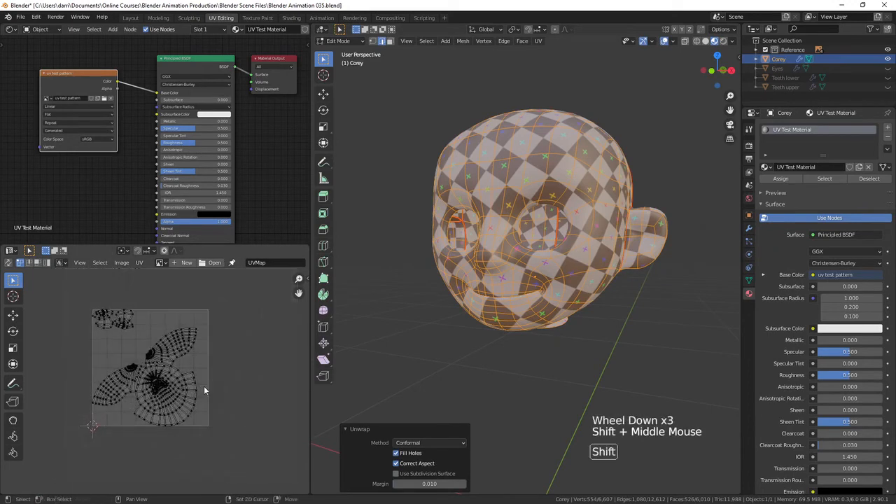
key("l")
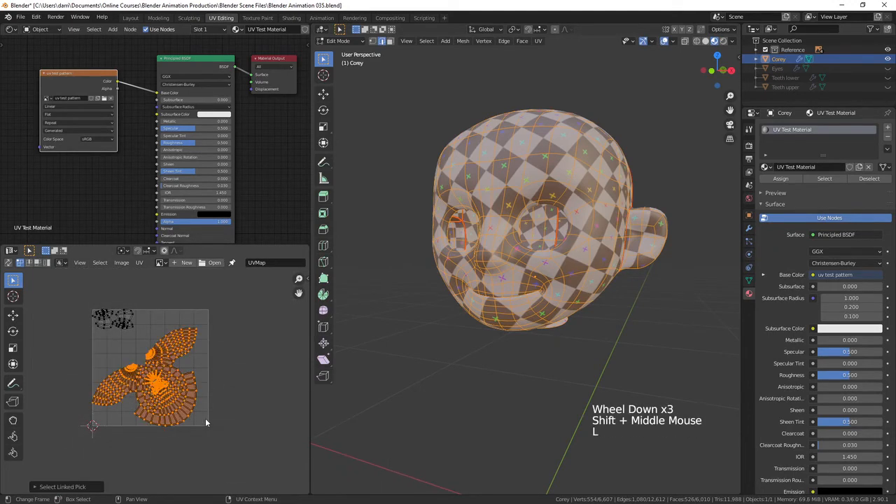
key("r")
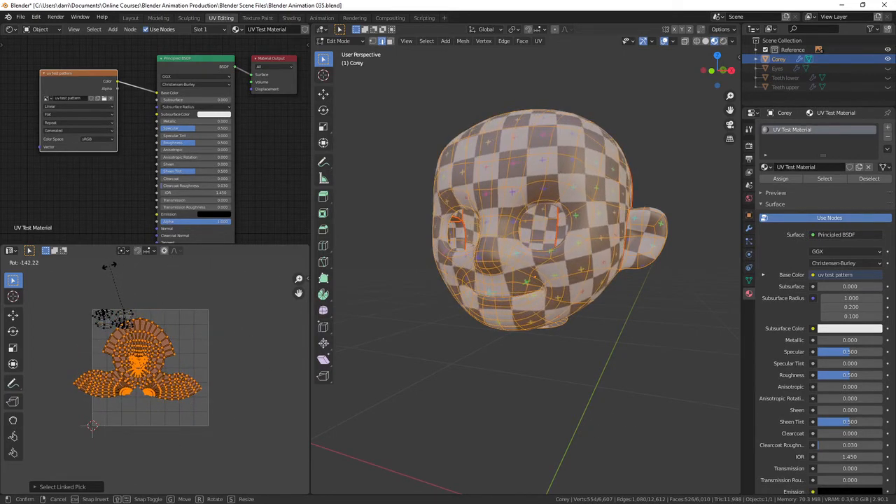
left_click(163, 284)
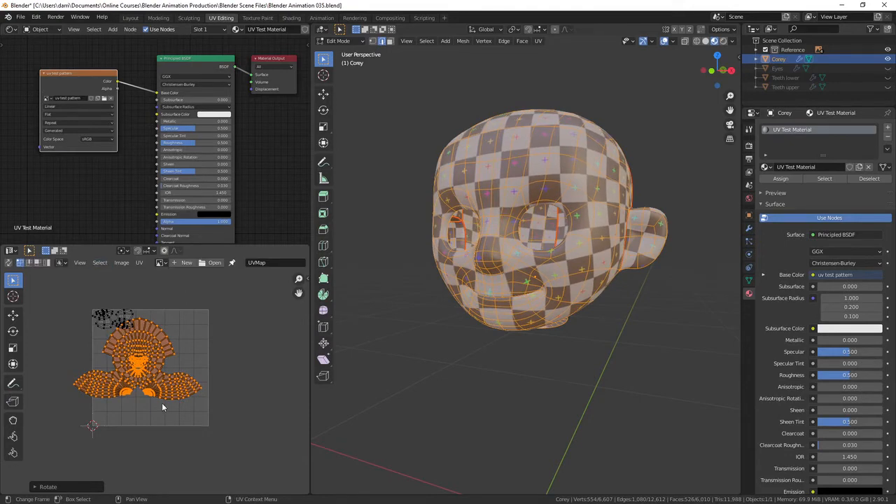
key("g")
left_click(187, 422)
Step: Examine the checker pattern across the front of the face and the mouth opening in the UV layout
scroll(187, 422, "up", 2)
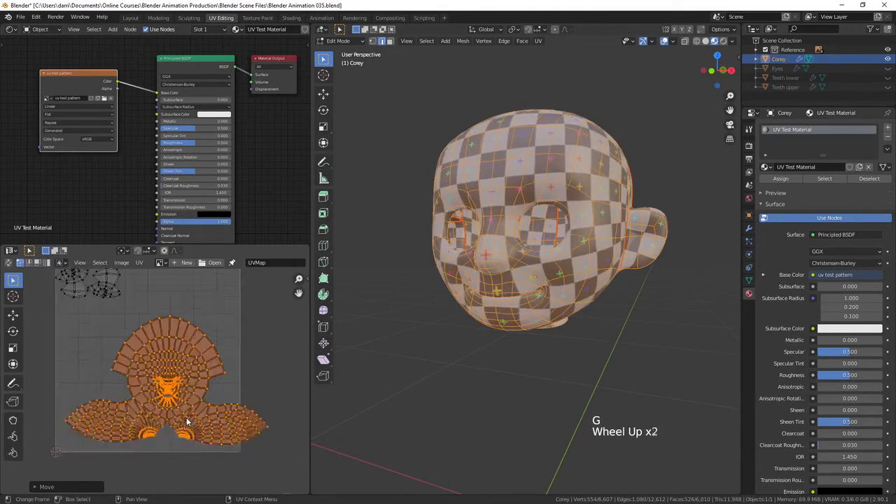
scroll(187, 422, "up", 2)
middle_click_drag(485, 352, 514, 347)
scroll(522, 352, "up", 1)
middle_click_drag(574, 360, 566, 384)
middle_click_drag(536, 305, 539, 312)
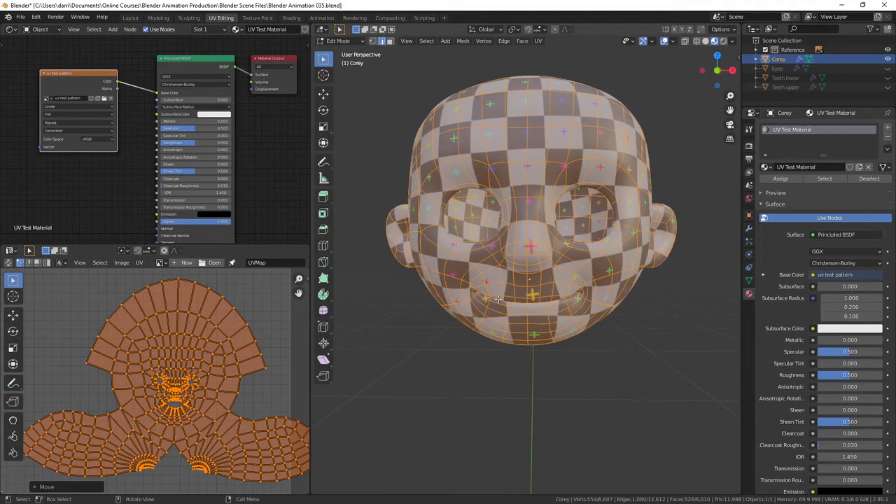
scroll(186, 416, "up", 3)
middle_click_drag(185, 417, 137, 383, "shift")
scroll(161, 395, "up", 4)
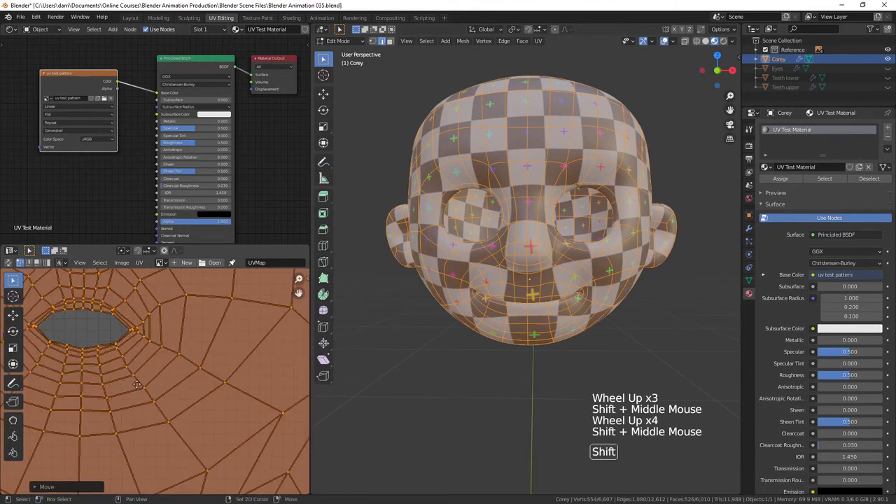
scroll(138, 384, "up", 3)
mouse_move(175, 328)
middle_mouse_down("shift")
mouse_move(193, 312)
mouse_move(183, 338)
middle_mouse_up("shift")
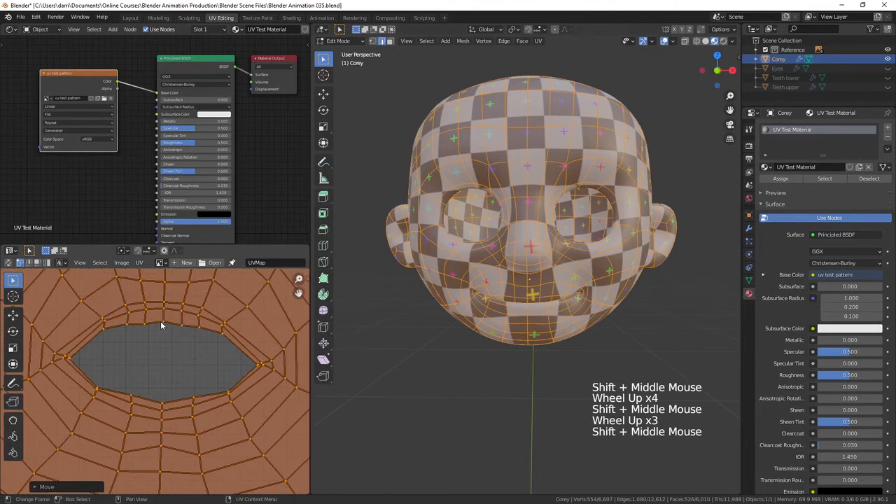
Step: Turn on proportional editing with Smooth falloff and move the upper lip's centre UV vertex down, using a proportional size of about 0.06
left_click(161, 322)
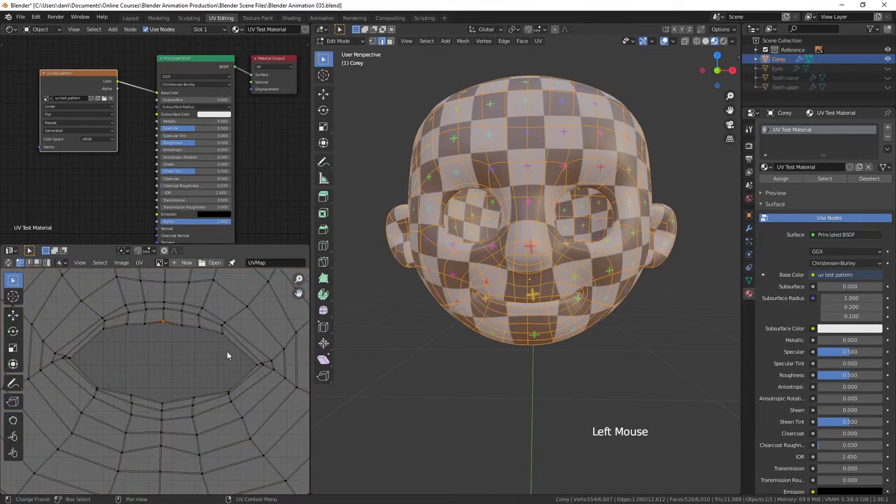
left_click(165, 251)
left_click(177, 251)
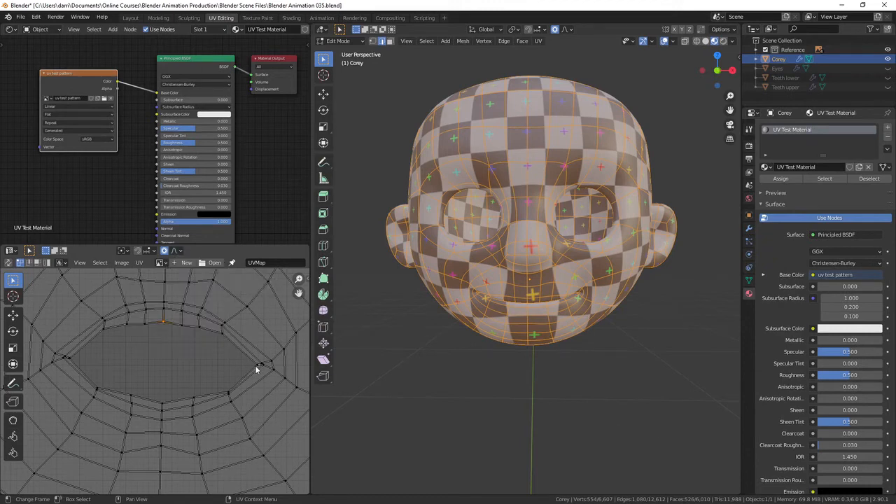
middle_click_drag(260, 360, 138, 302, "shift")
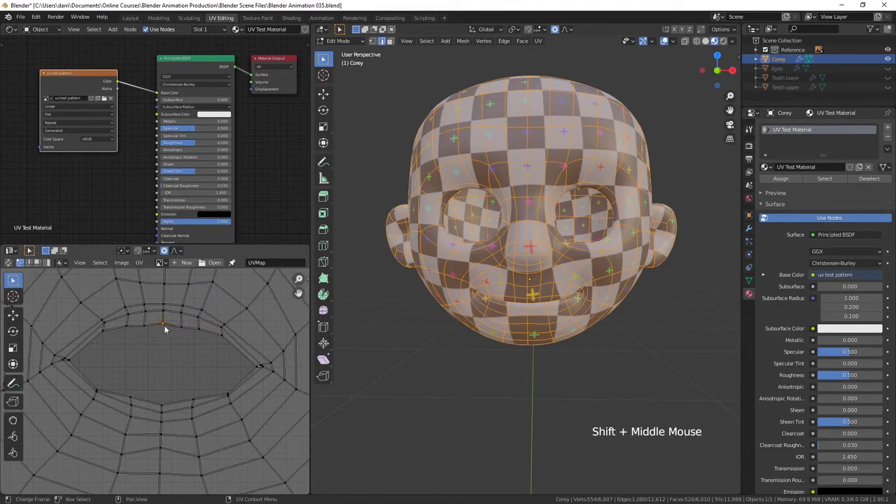
key("g")
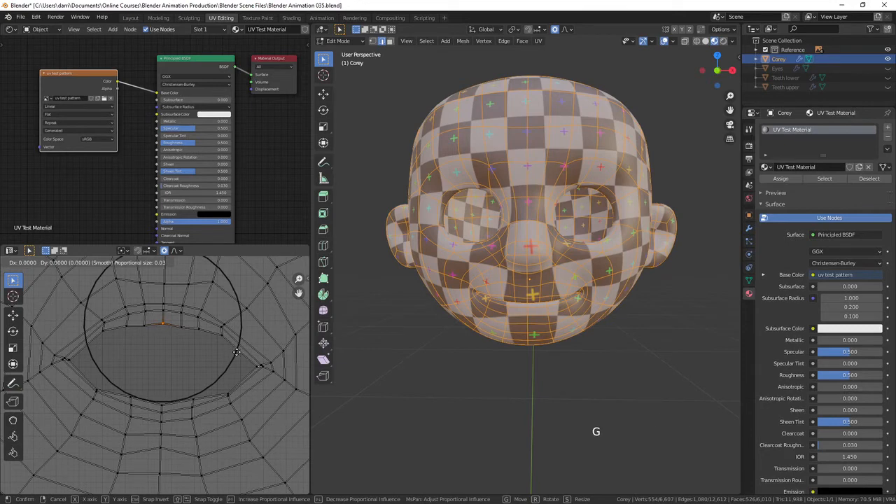
scroll(236, 362, "down", 5)
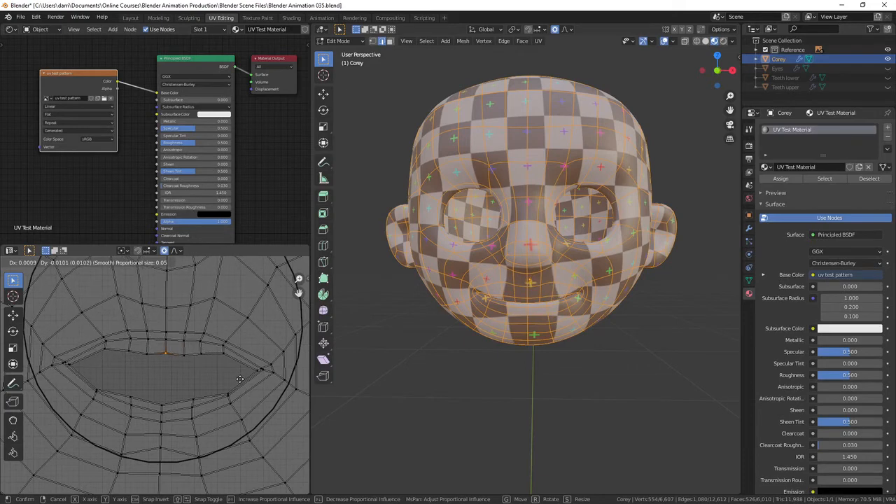
scroll(240, 379, "down", 3)
scroll(240, 380, "up", 1)
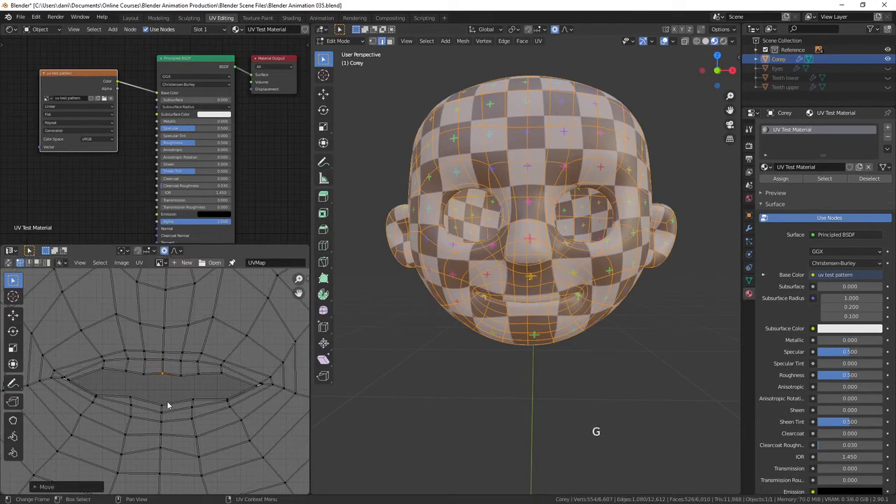
Step: Move the lower lip's centre UV vertex straight up with Smooth proportional editing at a size of about 0.06
left_click(167, 403)
key("g")
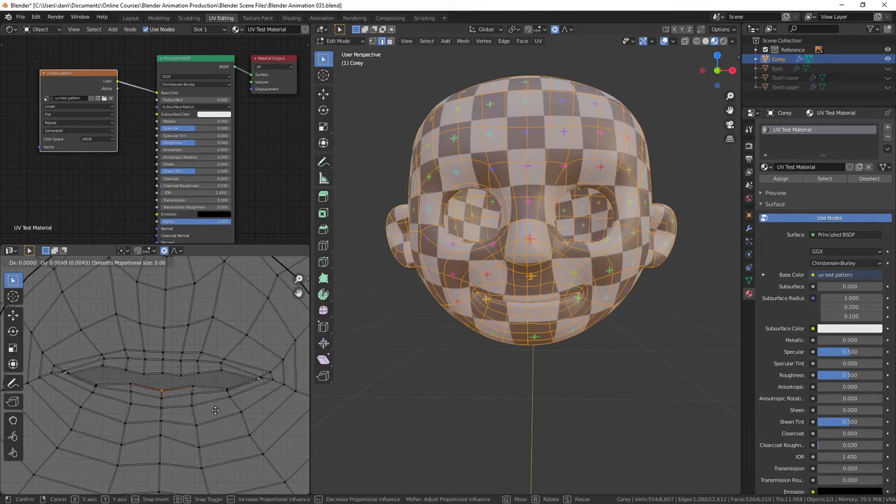
left_click(216, 415)
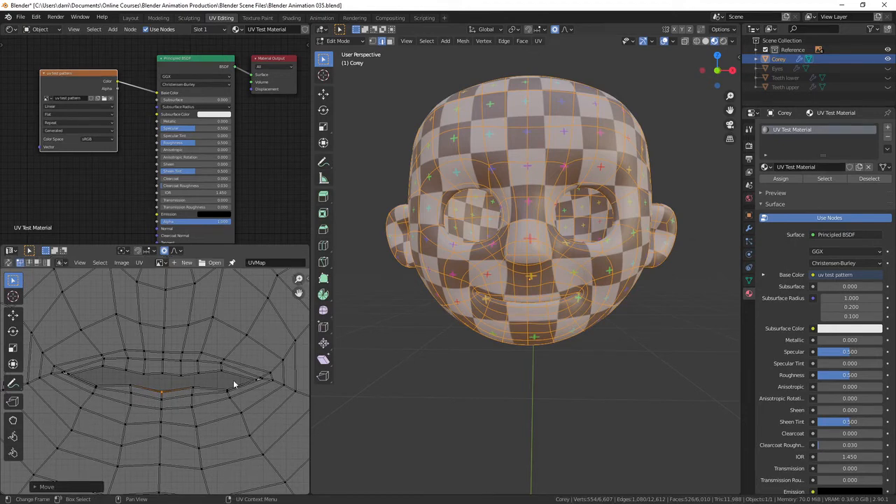
Step: Select the two outer UV vertices on the upper lip's inner edge and scale them along X by about 1.2
left_click(104, 364)
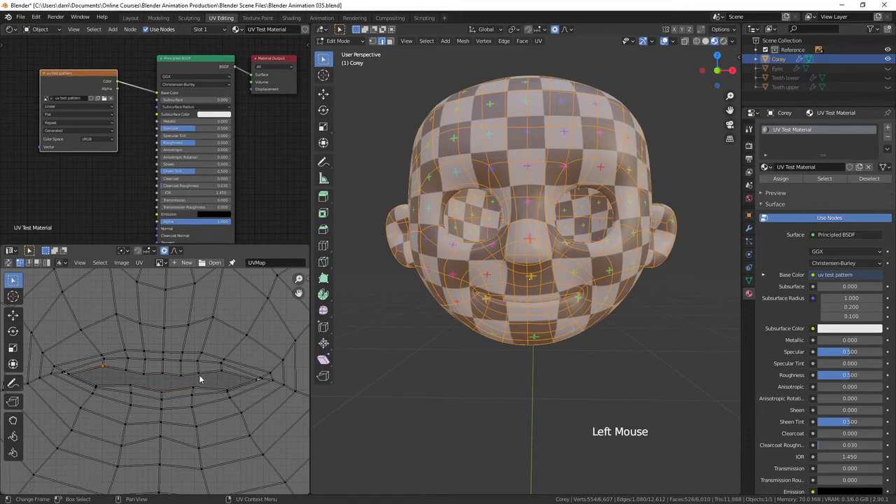
left_click(221, 366, "shift")
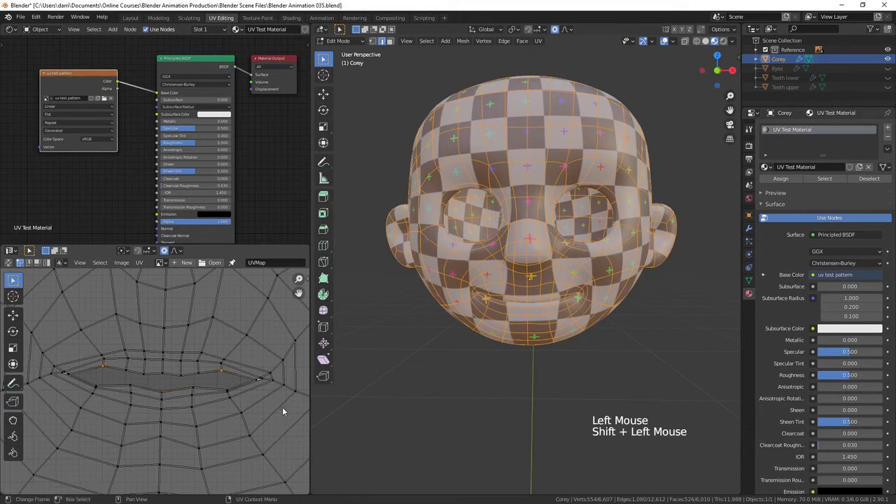
key("s")
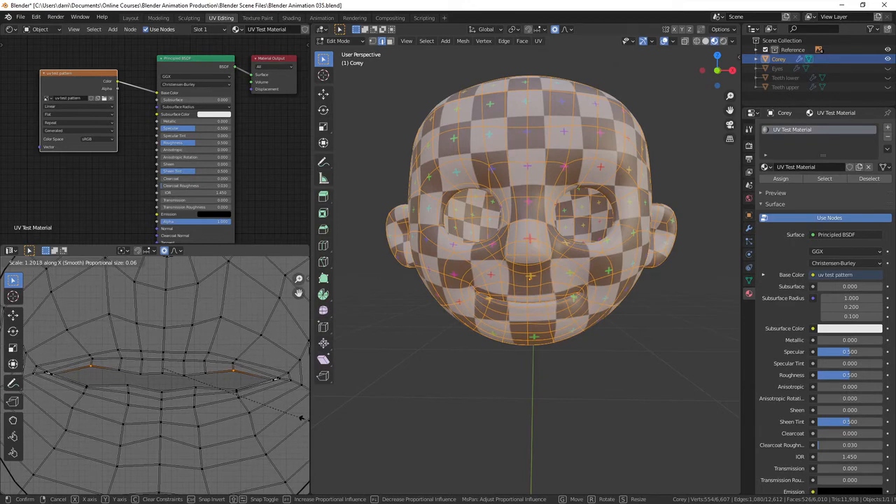
left_click(304, 419)
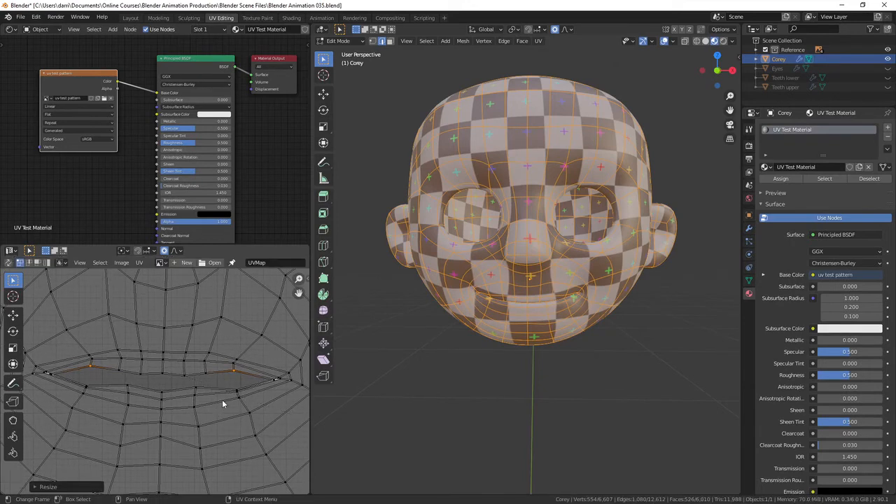
Step: Scale the two UV vertices on either side of the nose along X by about 0.95, and clear the UV selection
middle_click_drag(250, 319, 258, 399, "shift")
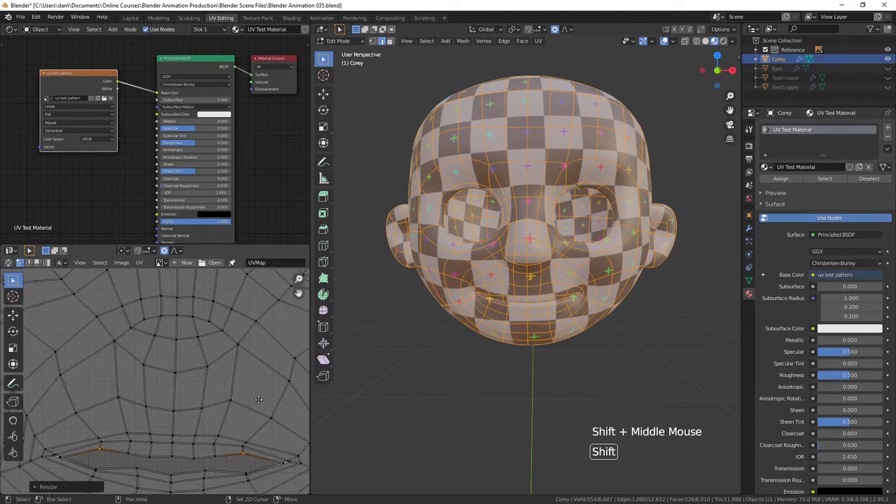
scroll(242, 345, "up", 1, "shift")
left_click(241, 345)
left_click(115, 343, "shift")
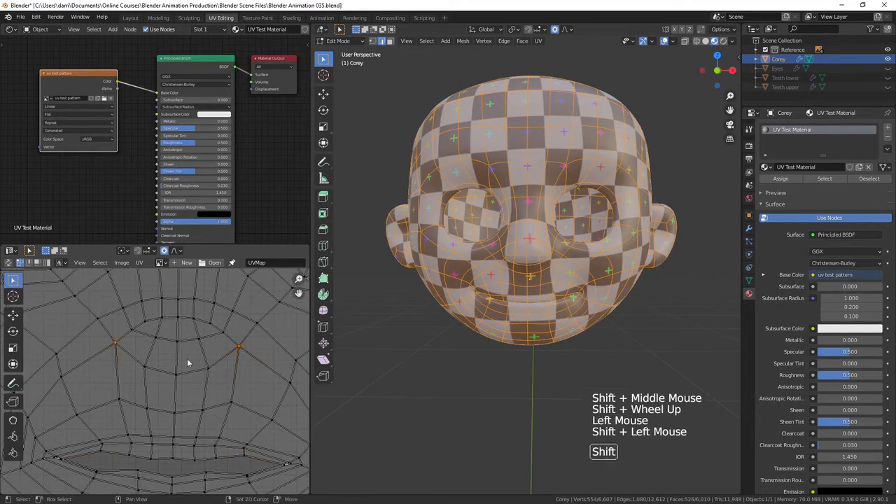
scroll(210, 368, "down", 3)
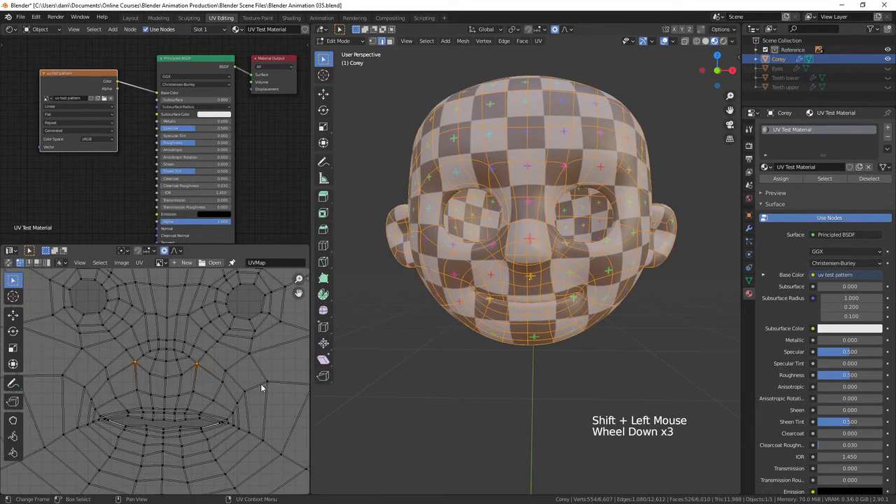
scroll(260, 383, "up", 2)
key("s")
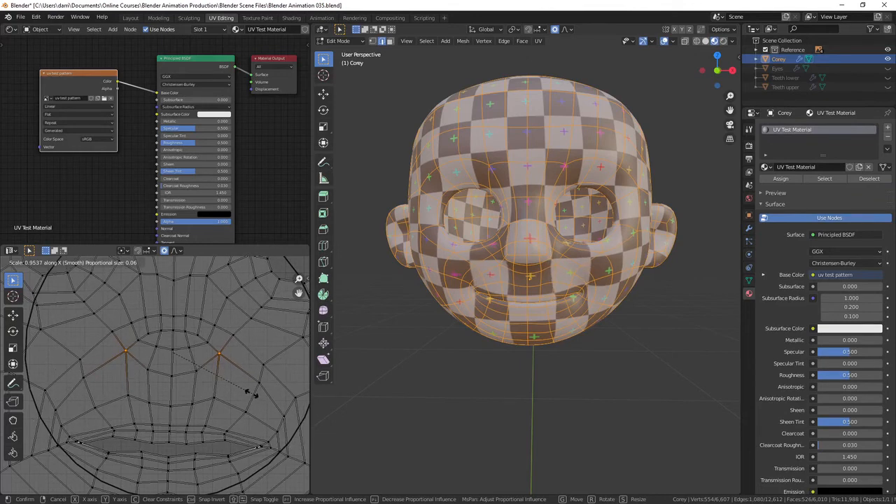
left_click(253, 394)
key("alt+a")
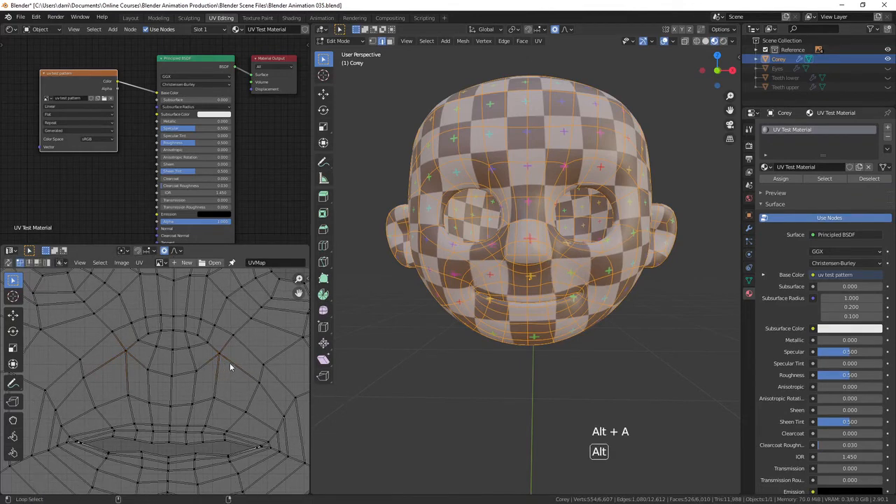
Step: Check the checker pattern on the whole character in Object Mode, and reveal all hidden mesh parts in Edit Mode with nothing selected
scroll(509, 338, "down", 2)
scroll(508, 338, "down", 2)
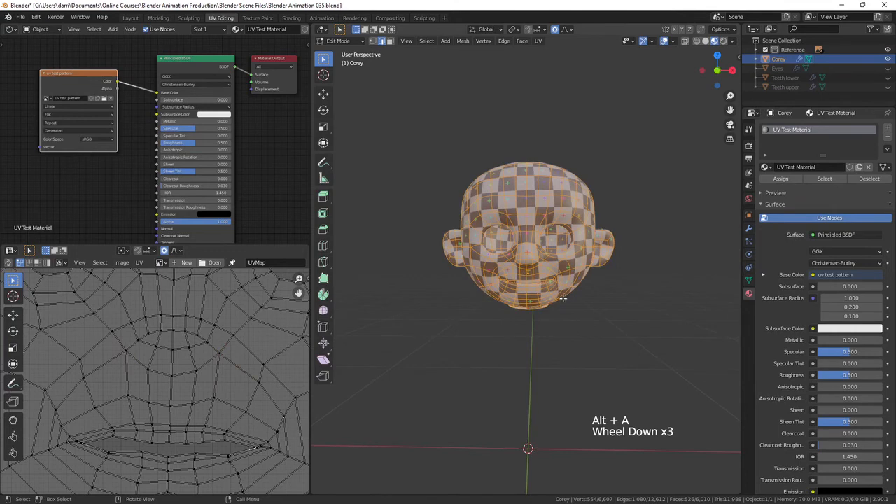
key("Tab")
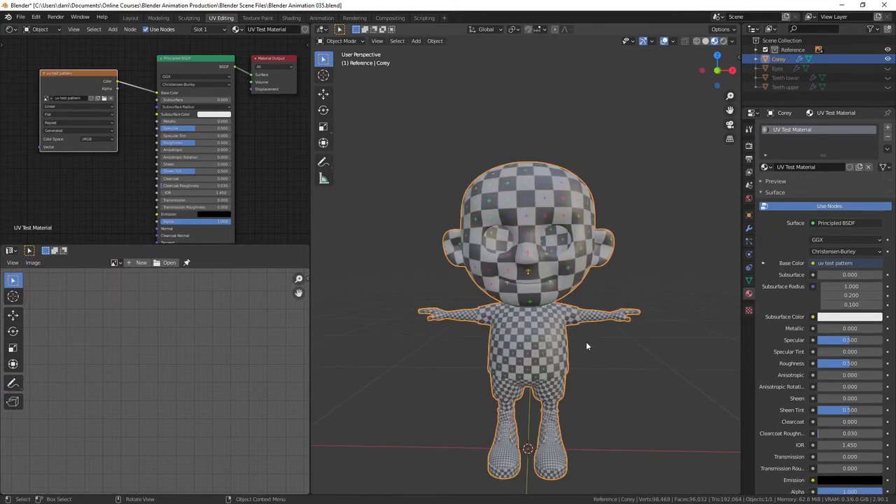
middle_click_drag(621, 354, 597, 316)
key("Tab")
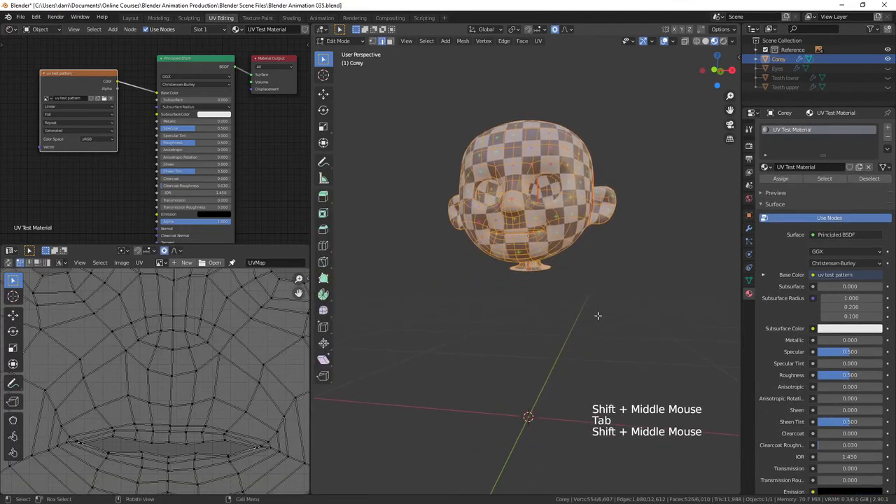
key("alt+a")
middle_click_drag(585, 264, 586, 296, "shift")
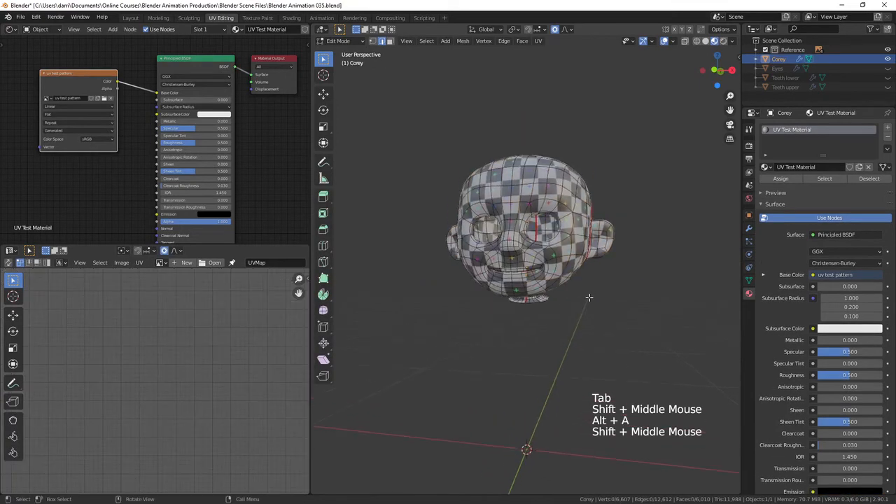
key("alt+h")
key("alt+a")
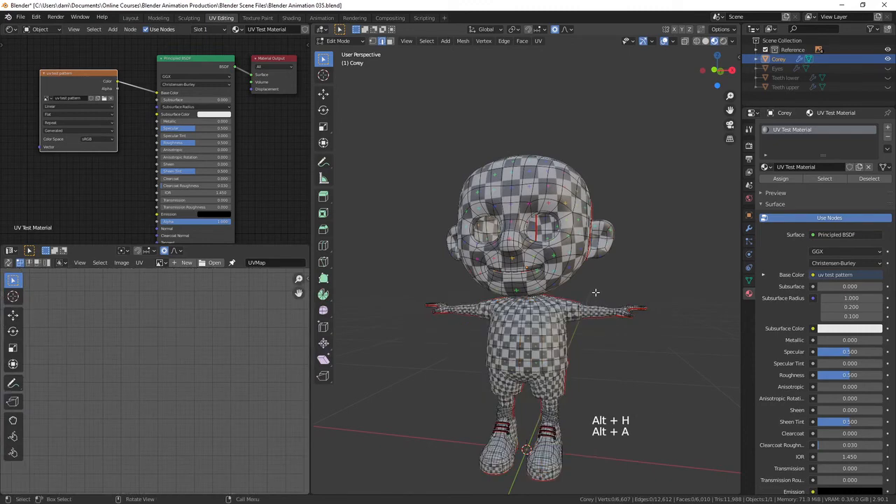
Step: Select the character's entire mesh to display every UV island, and clear the selection in the UV layout
scroll(609, 288, "up", 3)
middle_click_drag(613, 292, 587, 294)
scroll(592, 290, "down", 3)
middle_click_drag(587, 294, 585, 312)
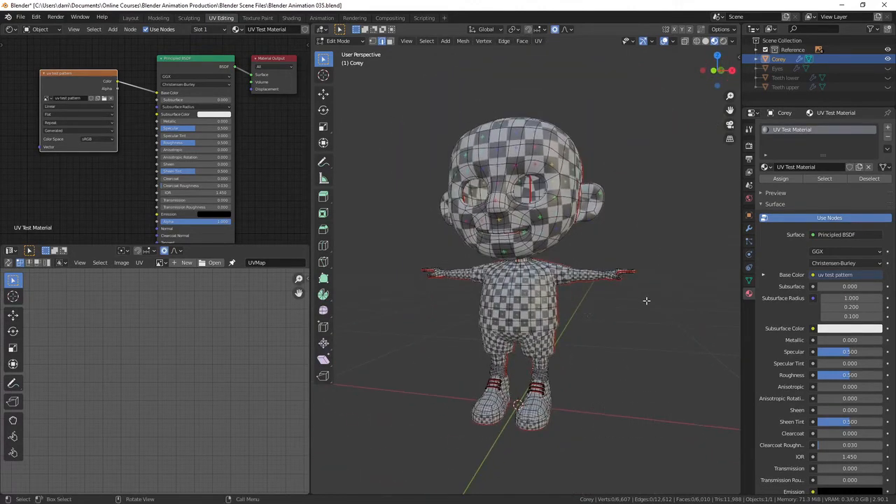
middle_click_drag(646, 301, 456, 305)
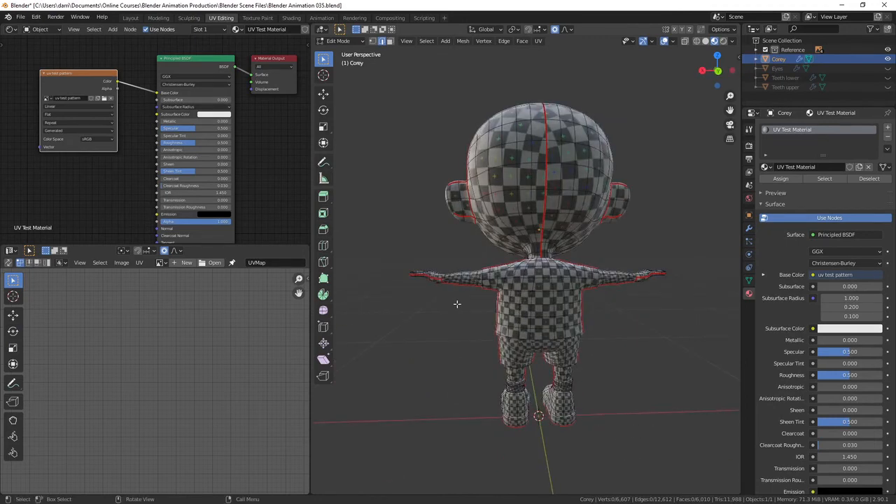
middle_click_drag(465, 277, 630, 294)
scroll(236, 387, "down", 8)
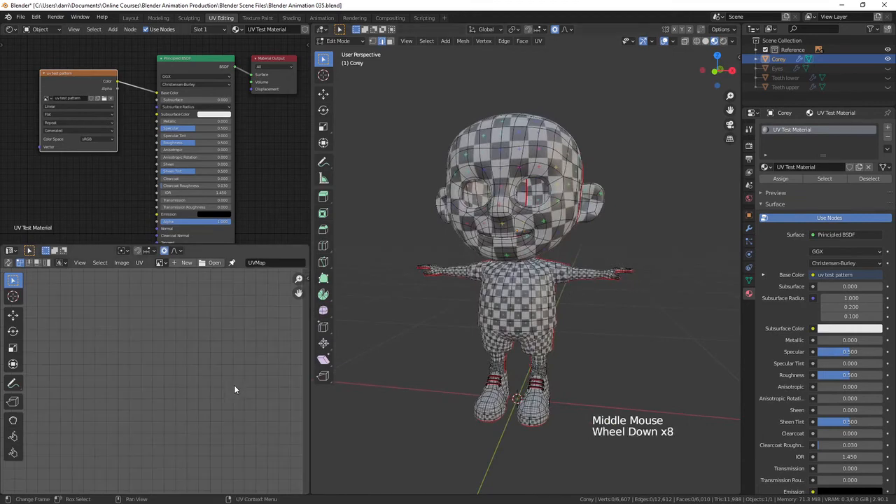
scroll(234, 386, "down", 3)
middle_click_drag(234, 386, 229, 412, "shift")
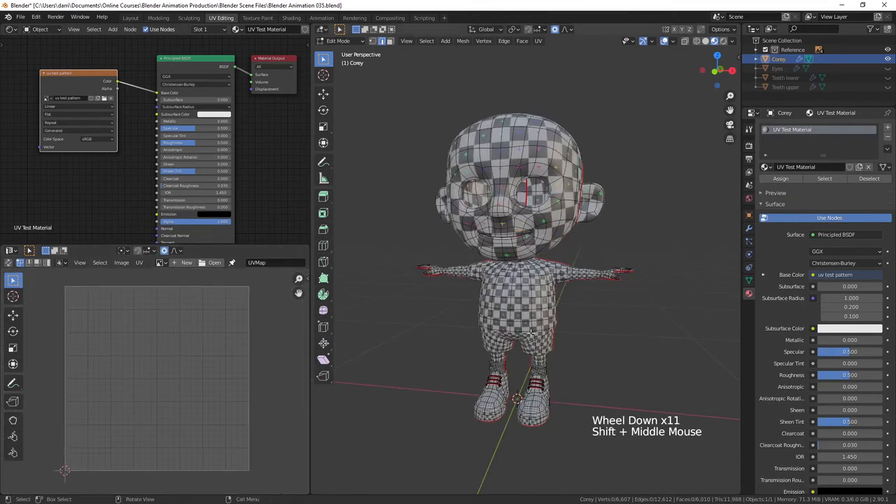
key("a")
scroll(205, 394, "down", 1)
key("alt+a")
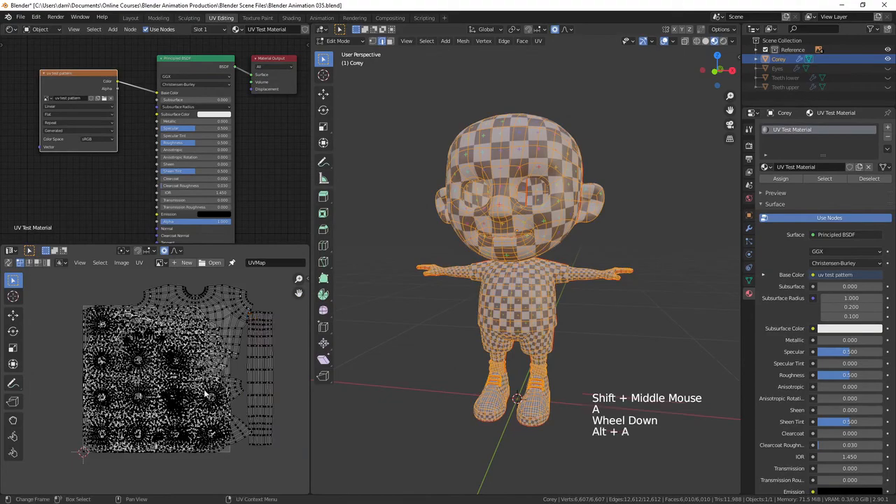
Step: Examine how the character's UV islands overlap within and around the UV square
middle_click_drag(237, 399, 228, 402, "shift")
scroll(200, 421, "up", 8)
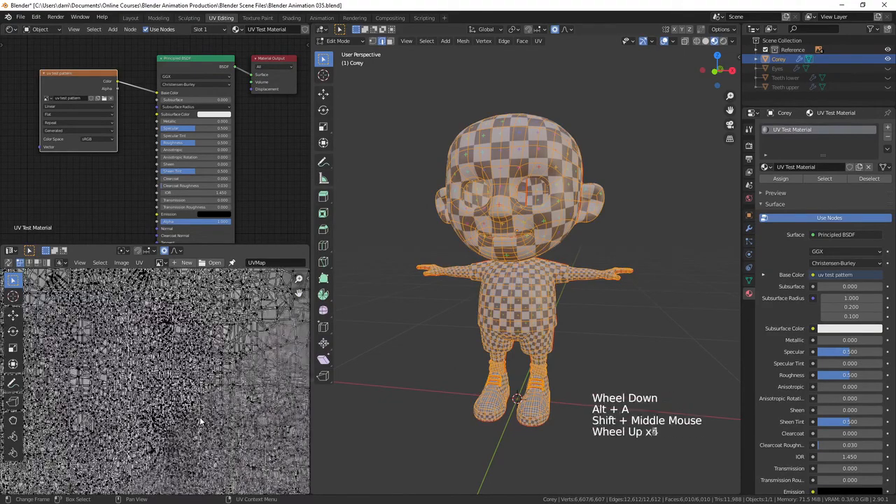
scroll(202, 419, "up", 1)
scroll(238, 406, "down", 8)
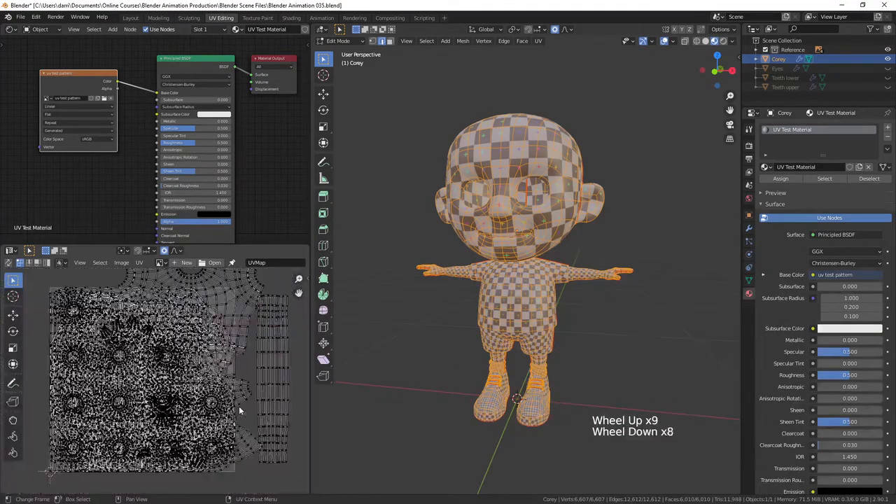
scroll(239, 406, "down", 1)
middle_click_drag(239, 406, 288, 372, "shift")
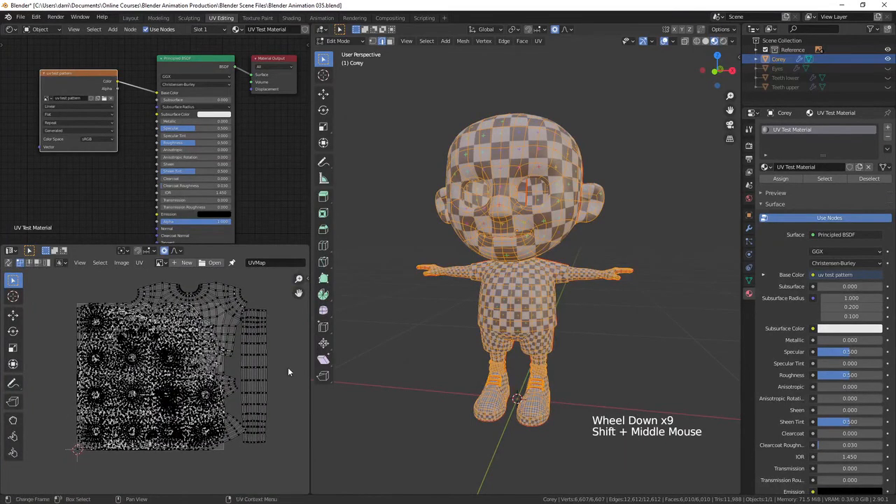